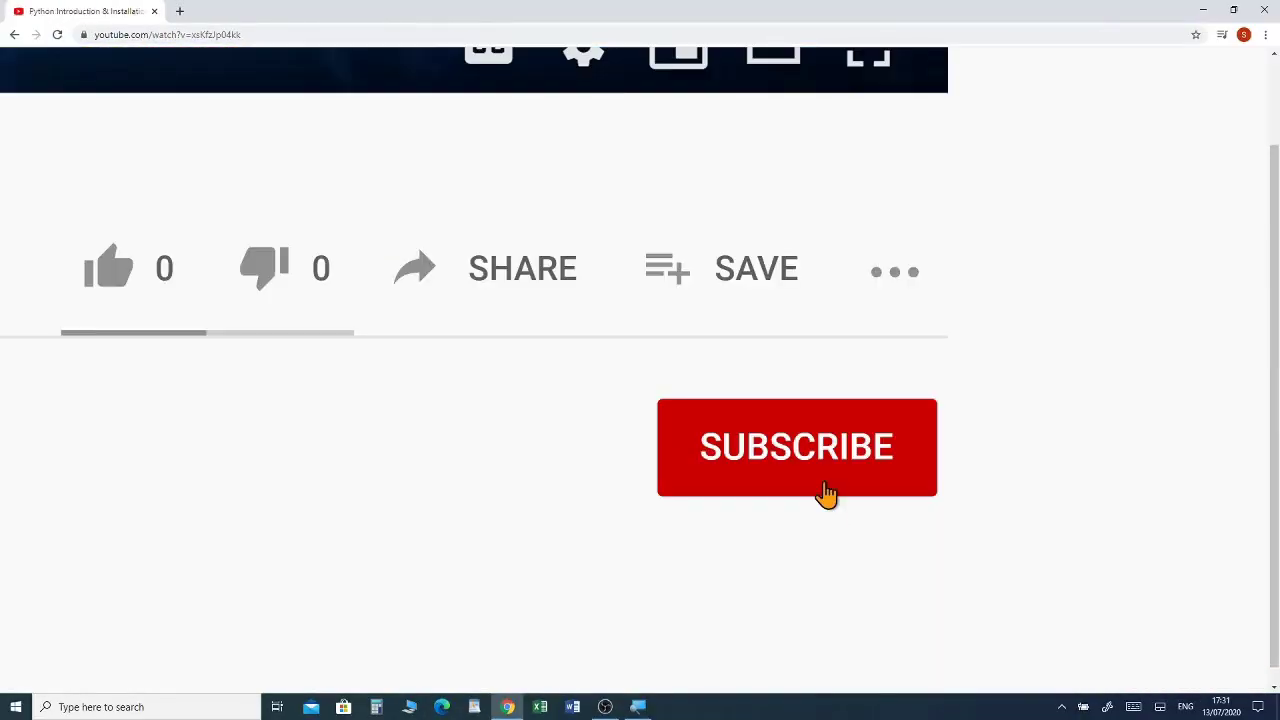
# Subscribe to the video's channel and turn on its notifications
pyautogui.click(825, 490)
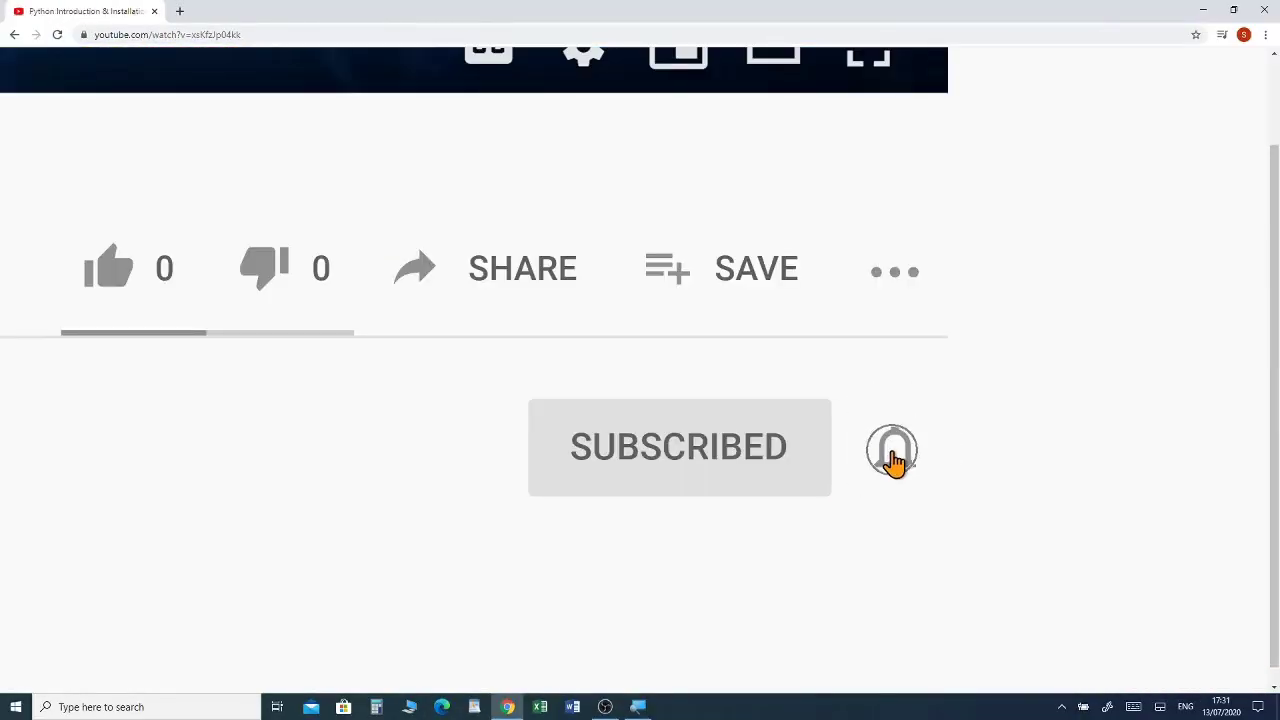
pyautogui.click(891, 456)
pyautogui.click(1020, 449)
pyautogui.click(441, 262)
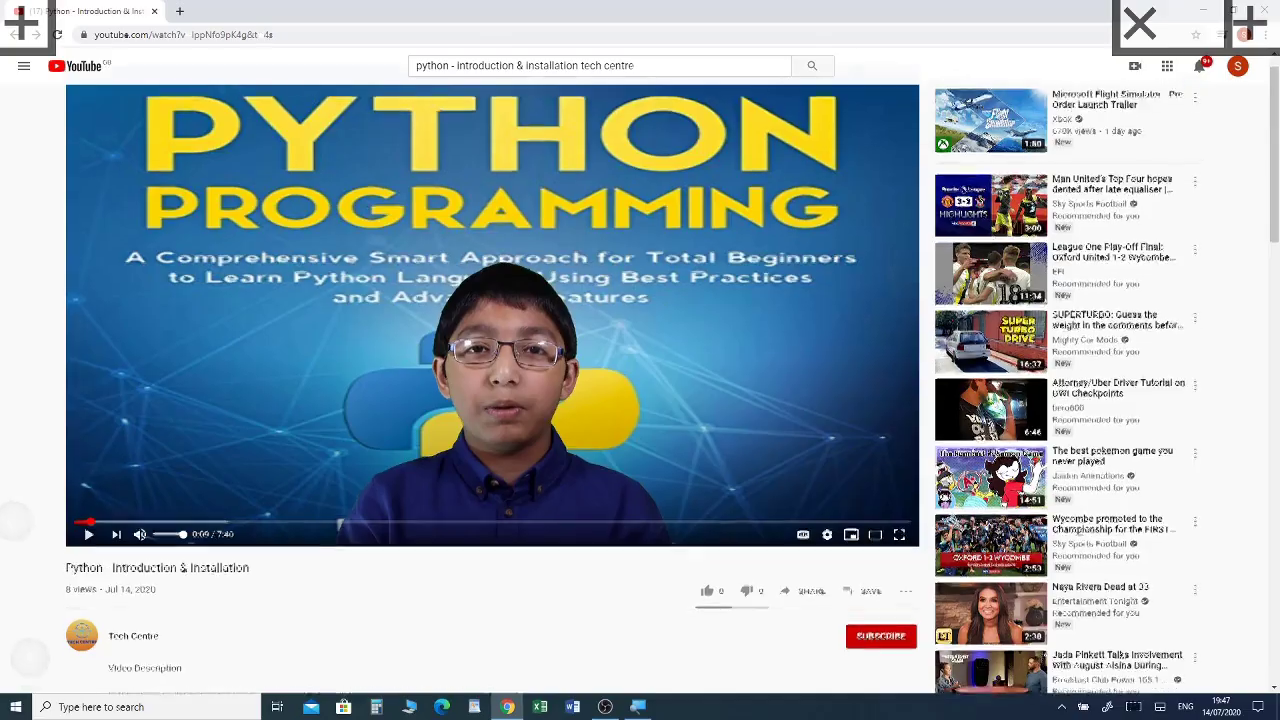
pyautogui.keyDown('ctrl'); pyautogui.scroll(5, 151, 261); pyautogui.keyUp('ctrl')
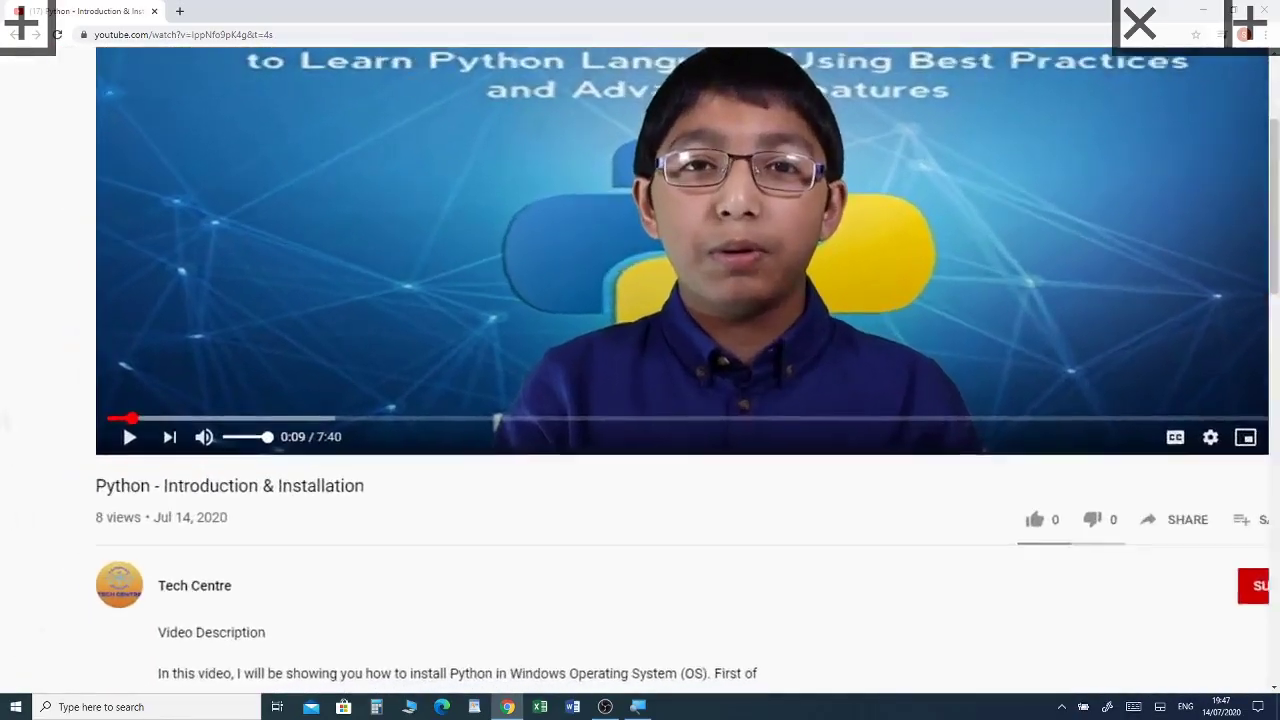
pyautogui.scroll(-2, 151, 261)
pyautogui.click(236, 505)
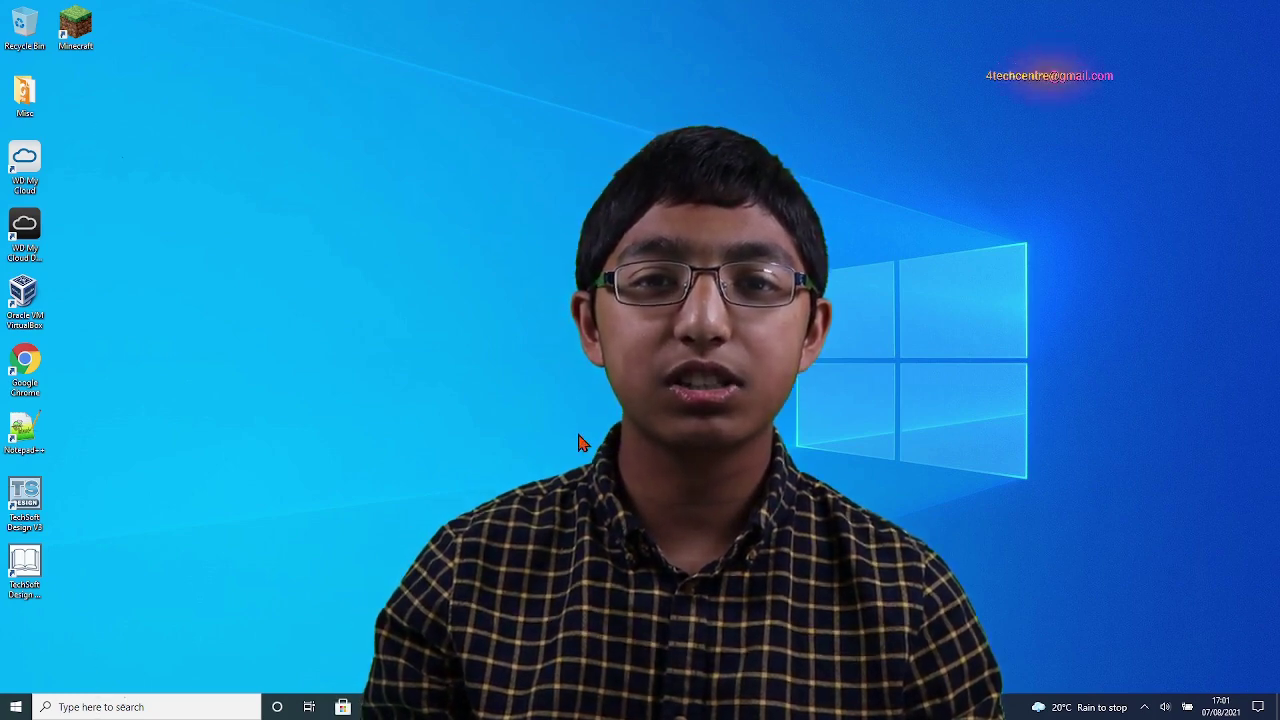
# Launch Paint 3D from the installed apps and start a new blank project
pyautogui.click(16, 707)
pyautogui.scroll(-15, 130, 447)
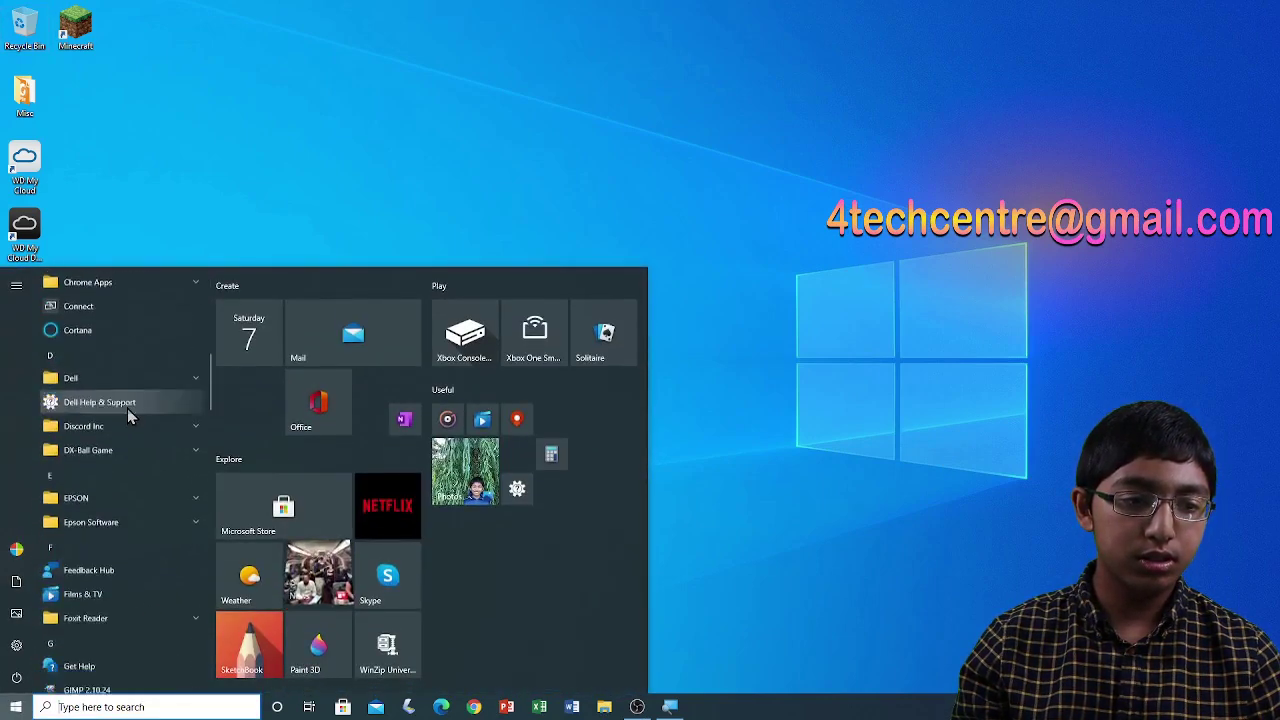
pyautogui.scroll(-8, 128, 409)
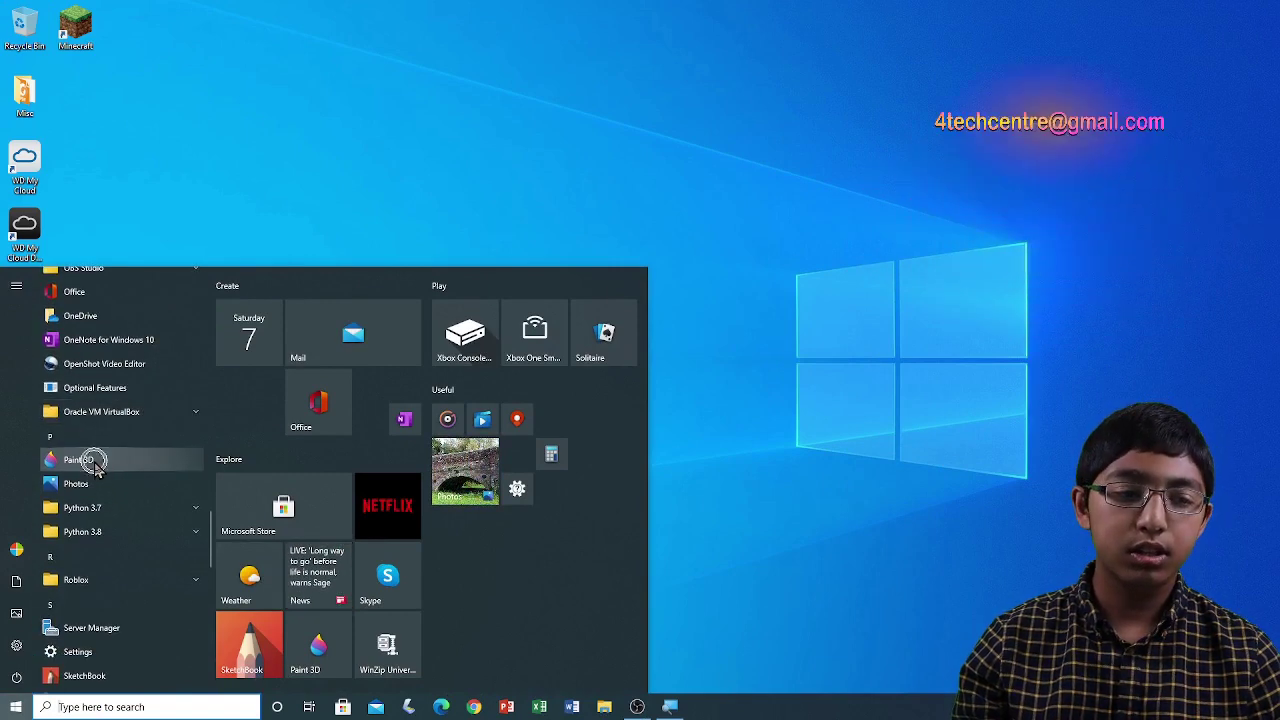
pyautogui.click(94, 462)
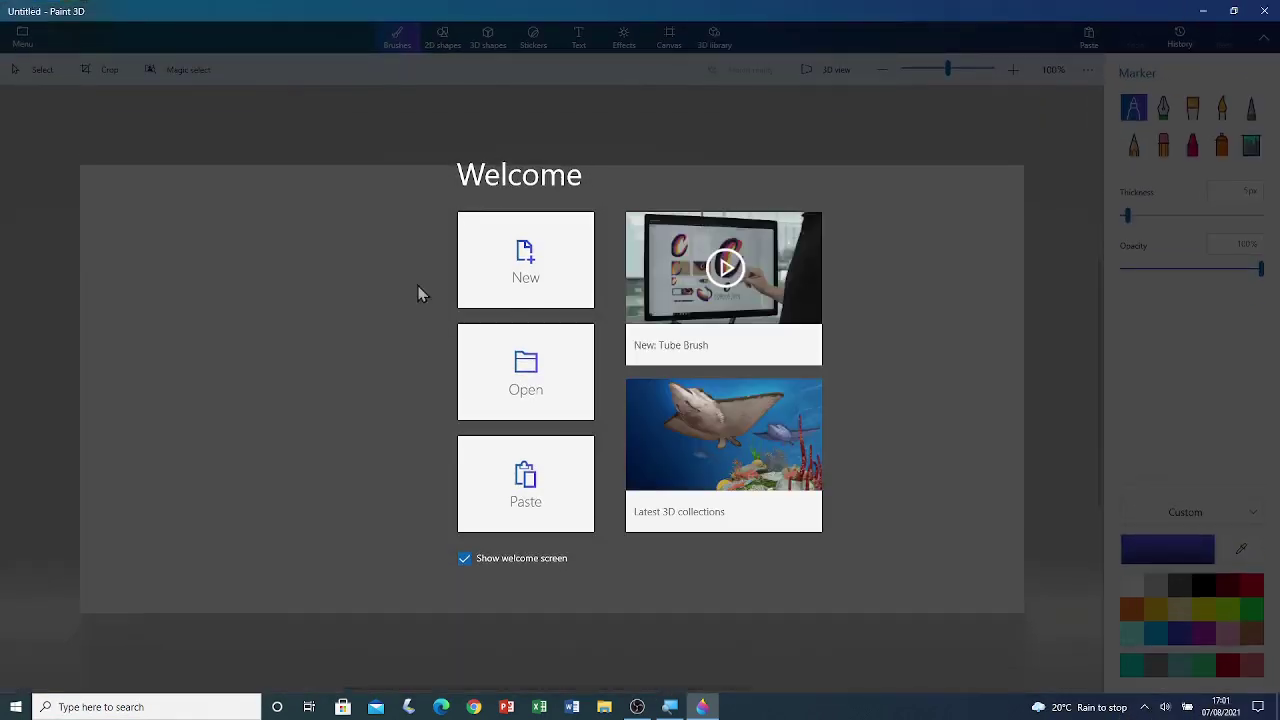
pyautogui.click(538, 250)
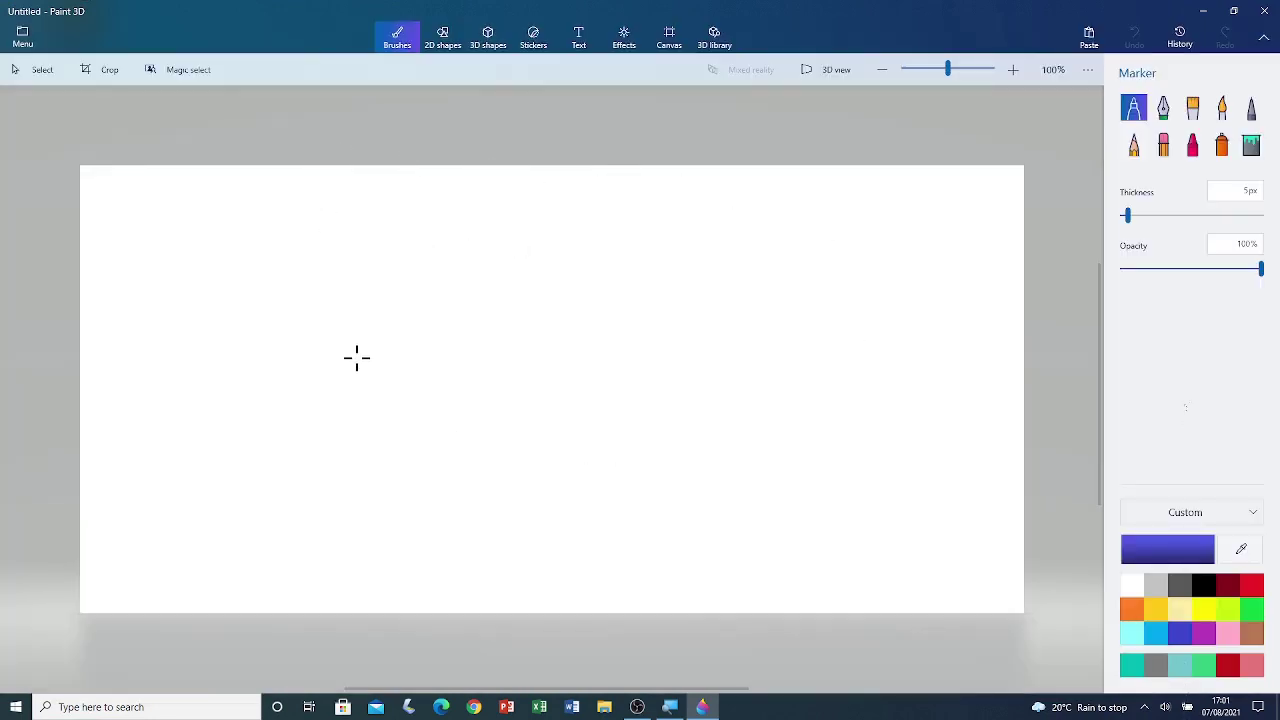
# Choose the Tube brush 3D doodle for drawing 3D shapes
pyautogui.click(490, 50)
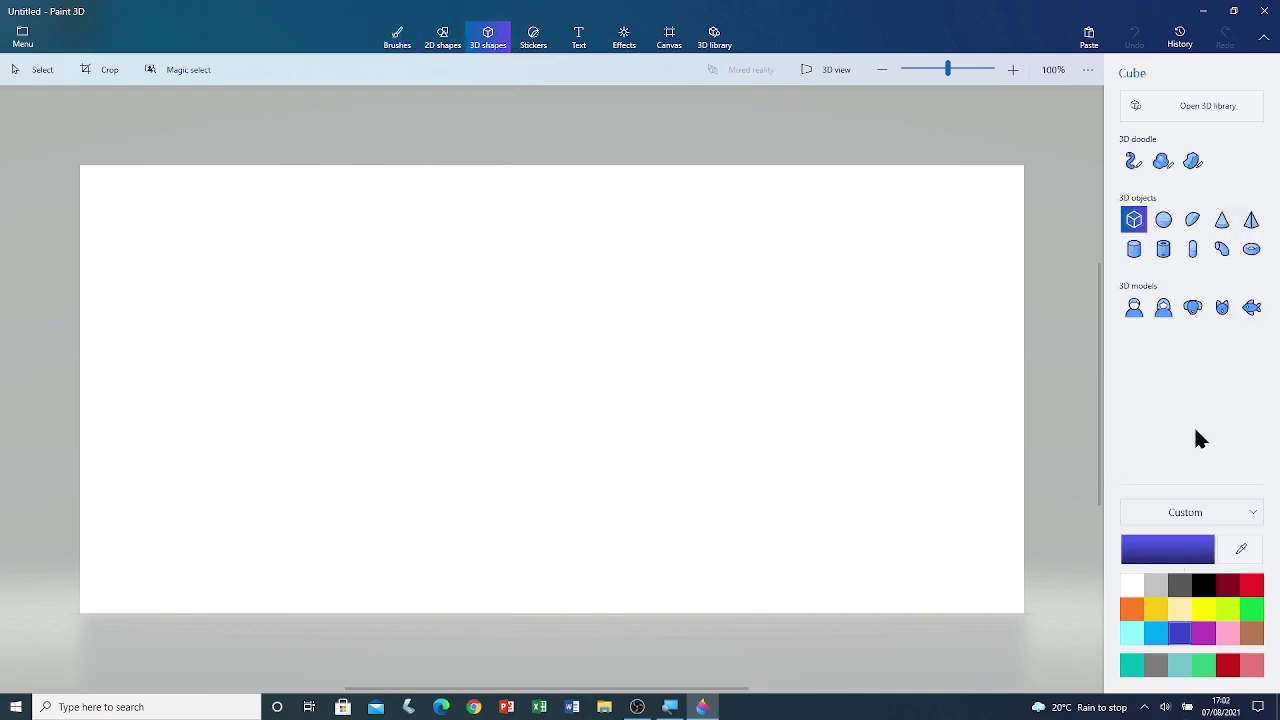
pyautogui.click(1133, 161)
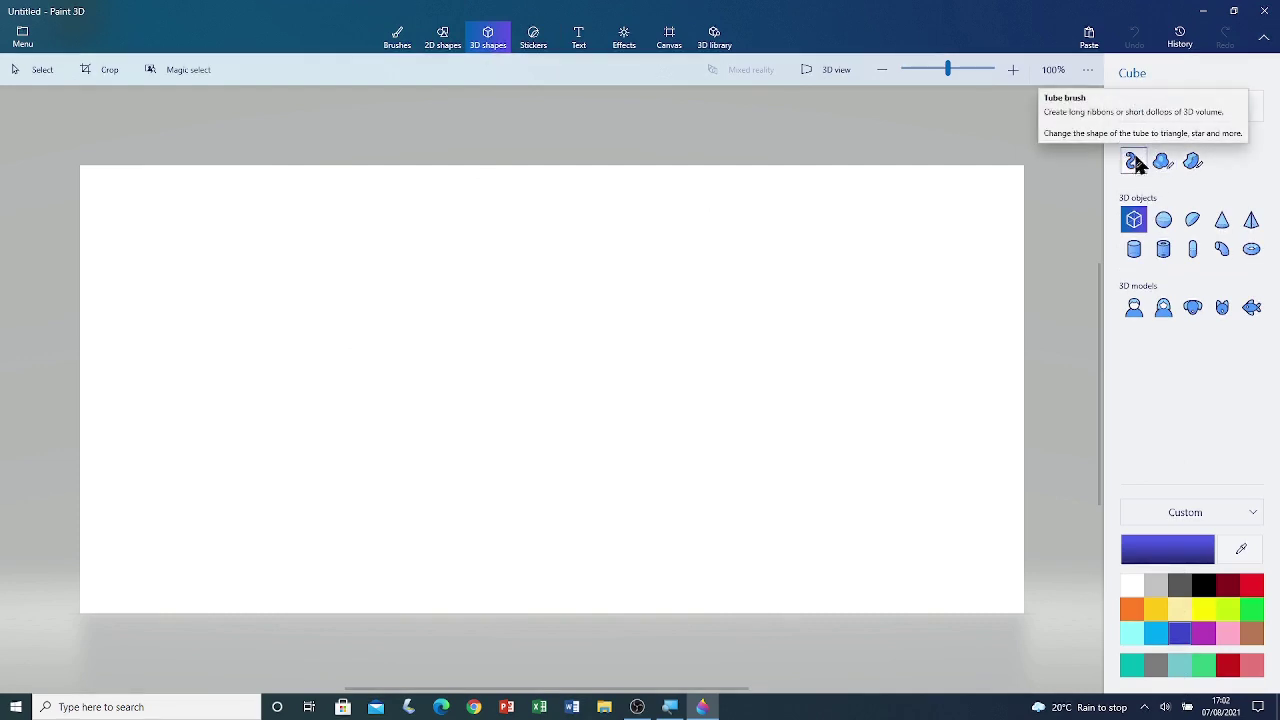
pyautogui.click(1134, 163)
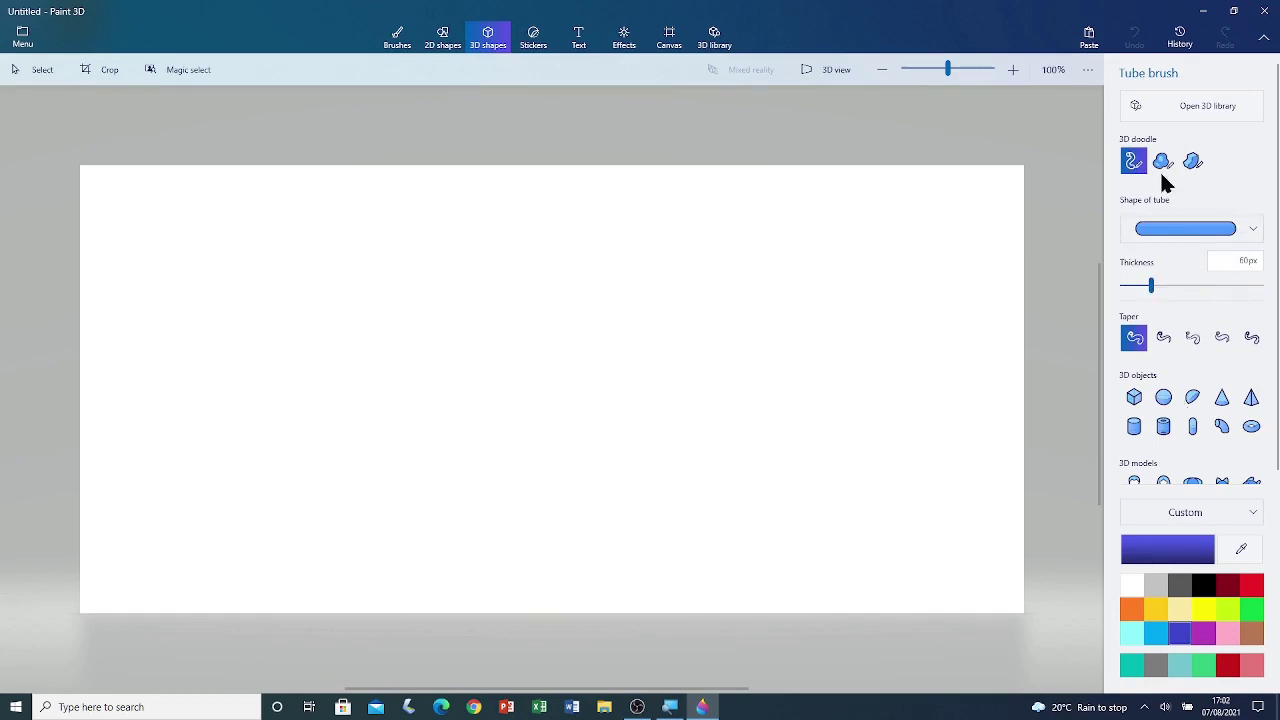
pyautogui.scroll(-1, 1215, 265)
pyautogui.scroll(1, 1231, 229)
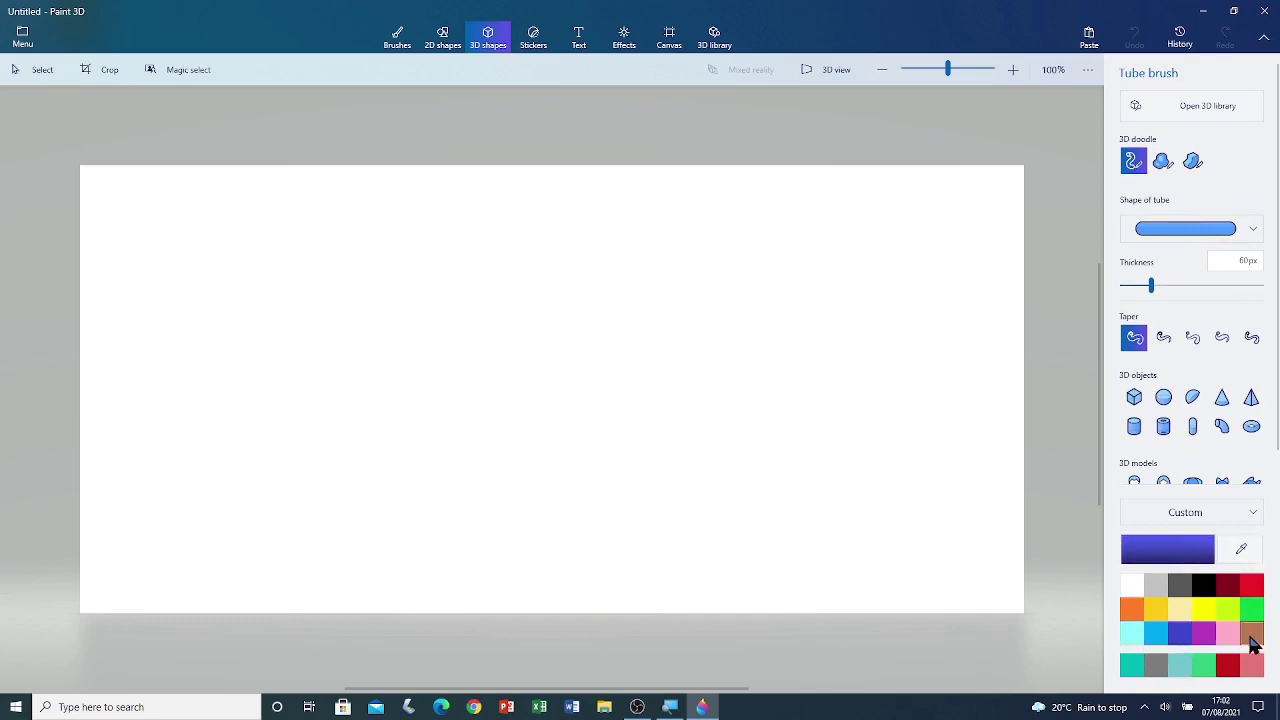
pyautogui.scroll(-1, 1210, 320)
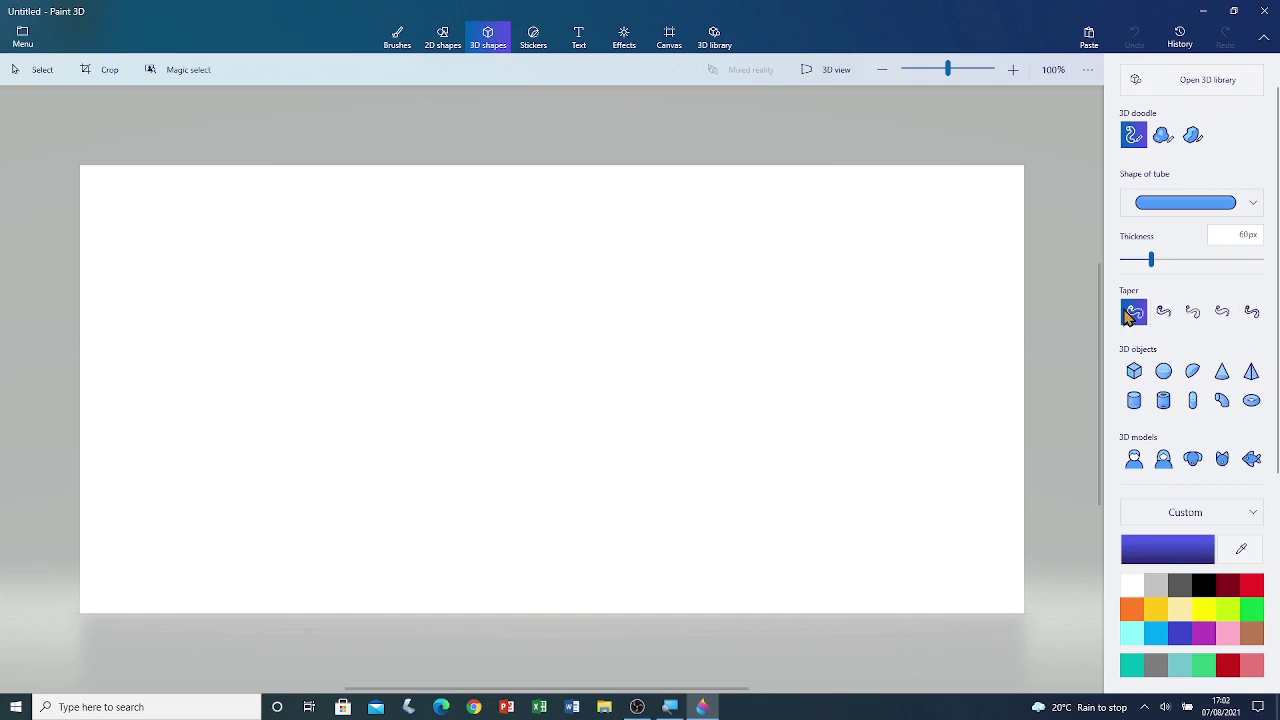
pyautogui.scroll(1, 1250, 290)
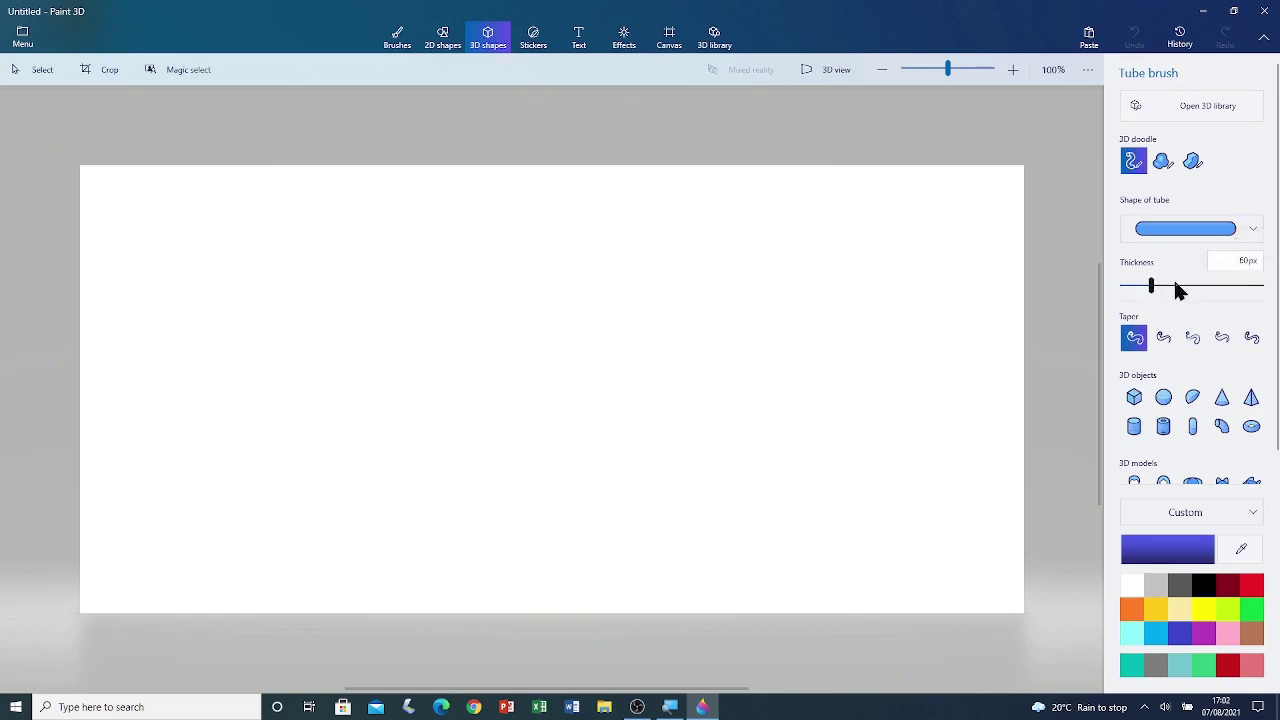
pyautogui.click(1215, 233)
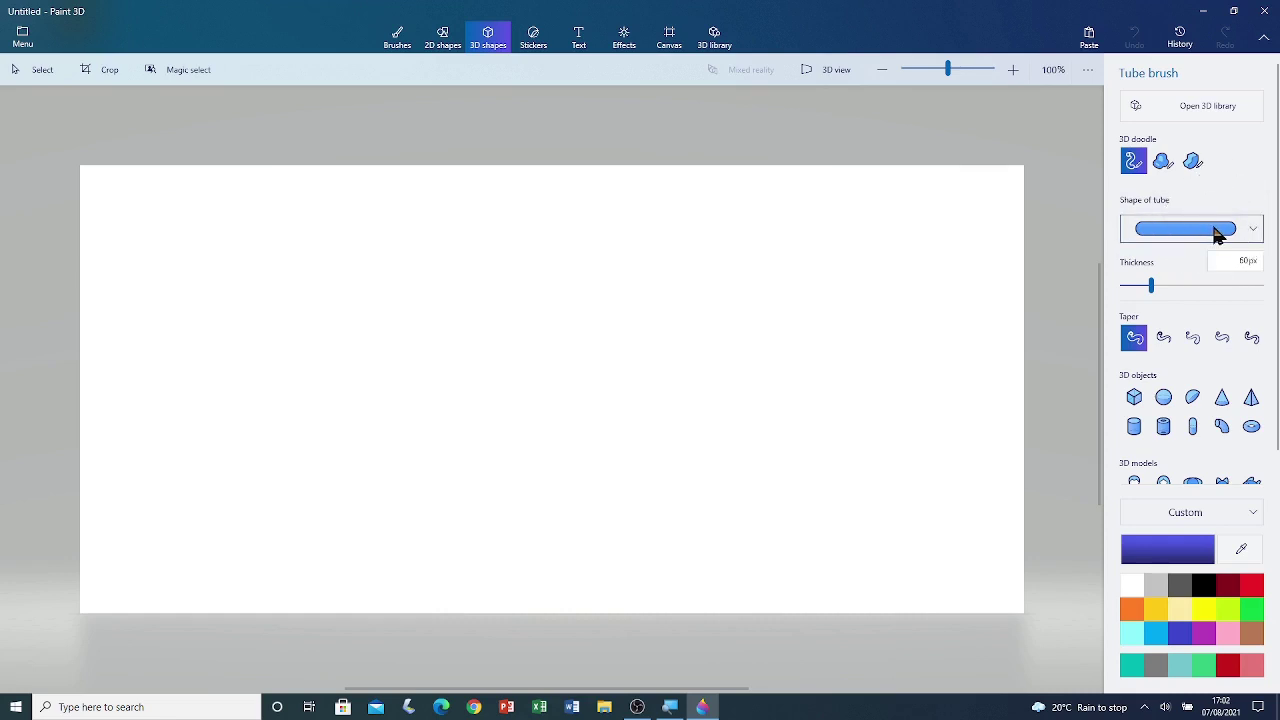
pyautogui.click(1215, 233)
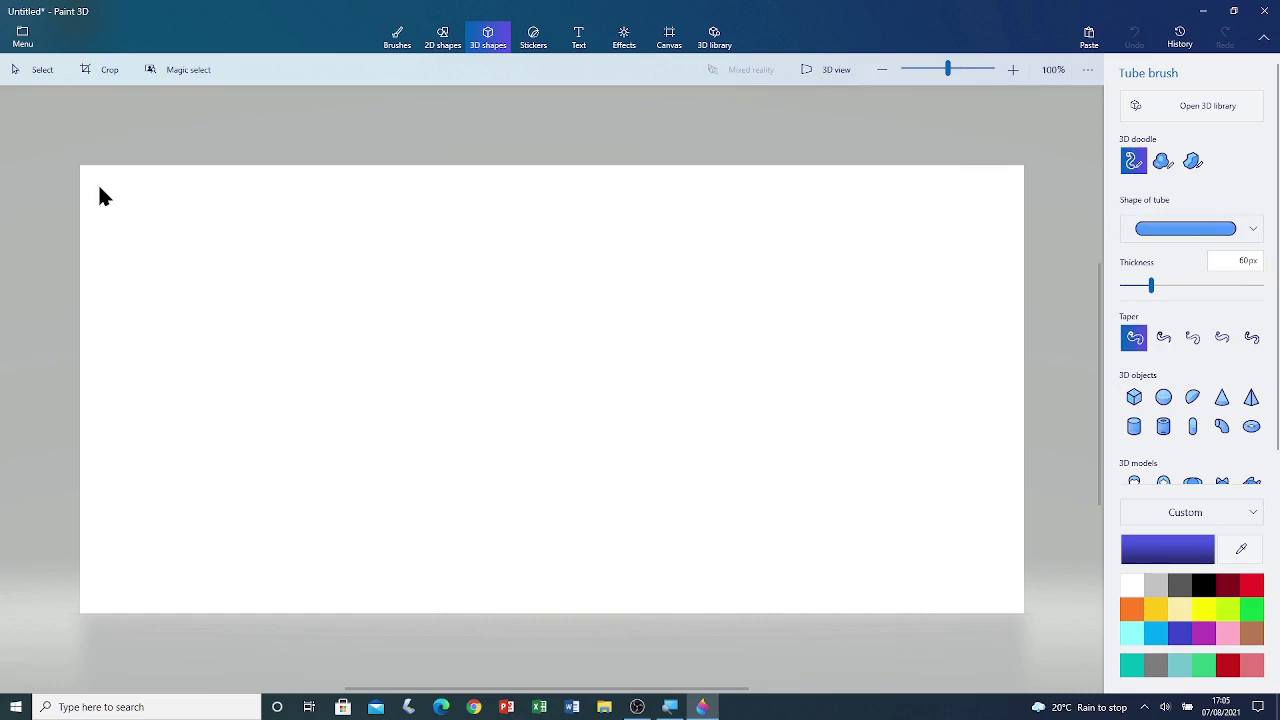
# Draw a 60px indigo tube clockwise around the canvas edges, from the upper-left corner to halfway up the left side
pyautogui.moveTo(99, 187); pyautogui.dragTo(150, 188)
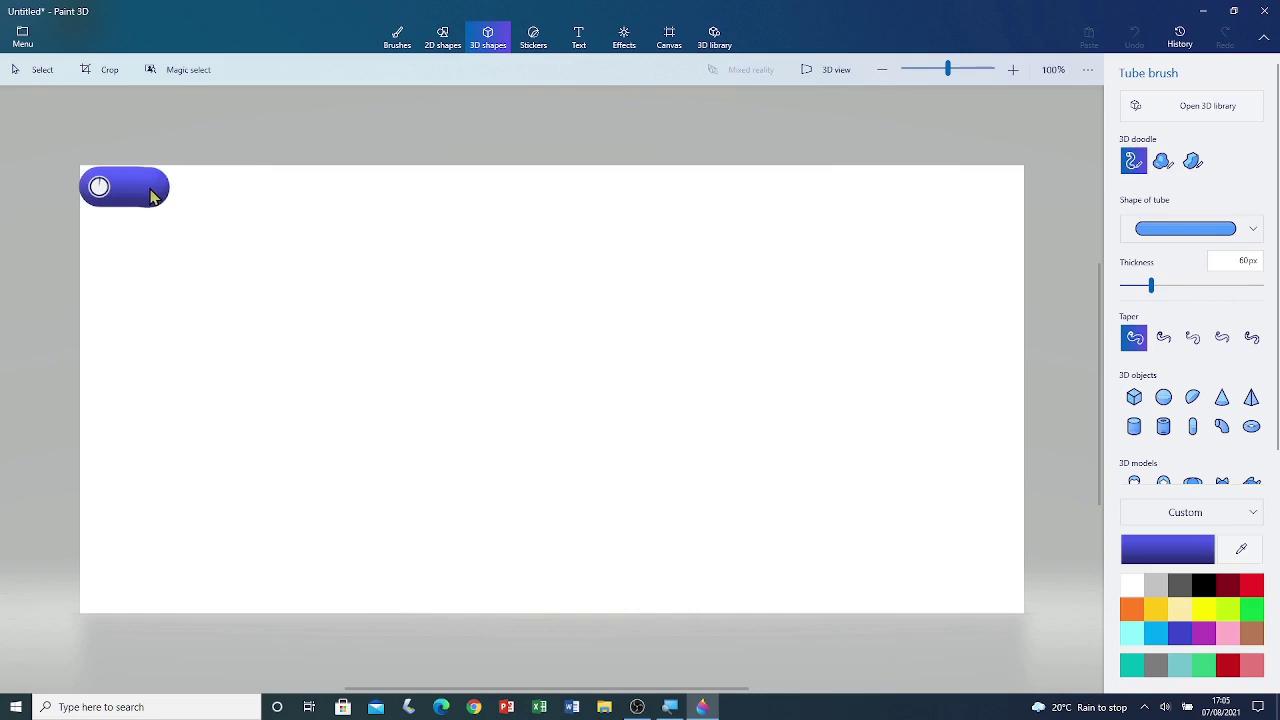
pyautogui.moveTo(150, 195)
pyautogui.mouseDown()
pyautogui.moveTo(992, 189)
pyautogui.moveTo(1006, 214)
pyautogui.moveTo(999, 576)
pyautogui.moveTo(929, 593)
pyautogui.moveTo(680, 580)
pyautogui.moveTo(587, 595)
pyautogui.moveTo(532, 580)
pyautogui.moveTo(143, 563)
pyautogui.moveTo(126, 546)
pyautogui.moveTo(121, 441)
pyautogui.mouseUp()
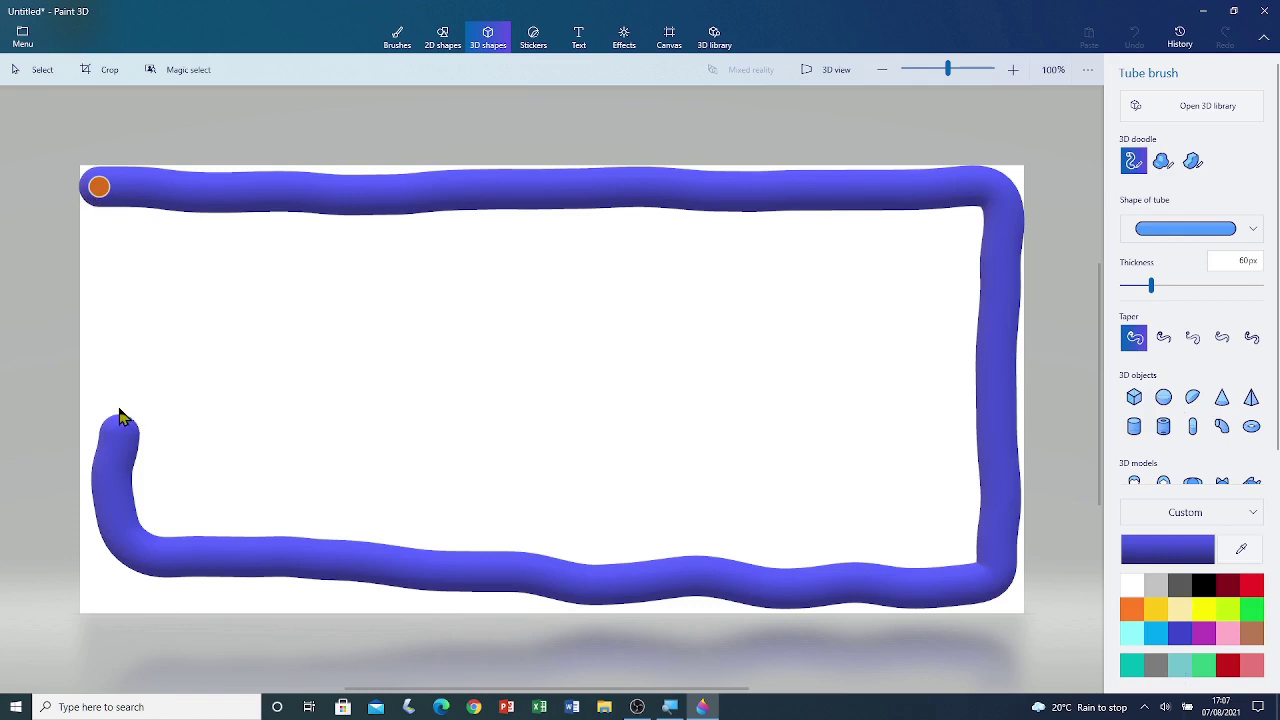
pyautogui.moveTo(119, 418); pyautogui.dragTo(119, 418)
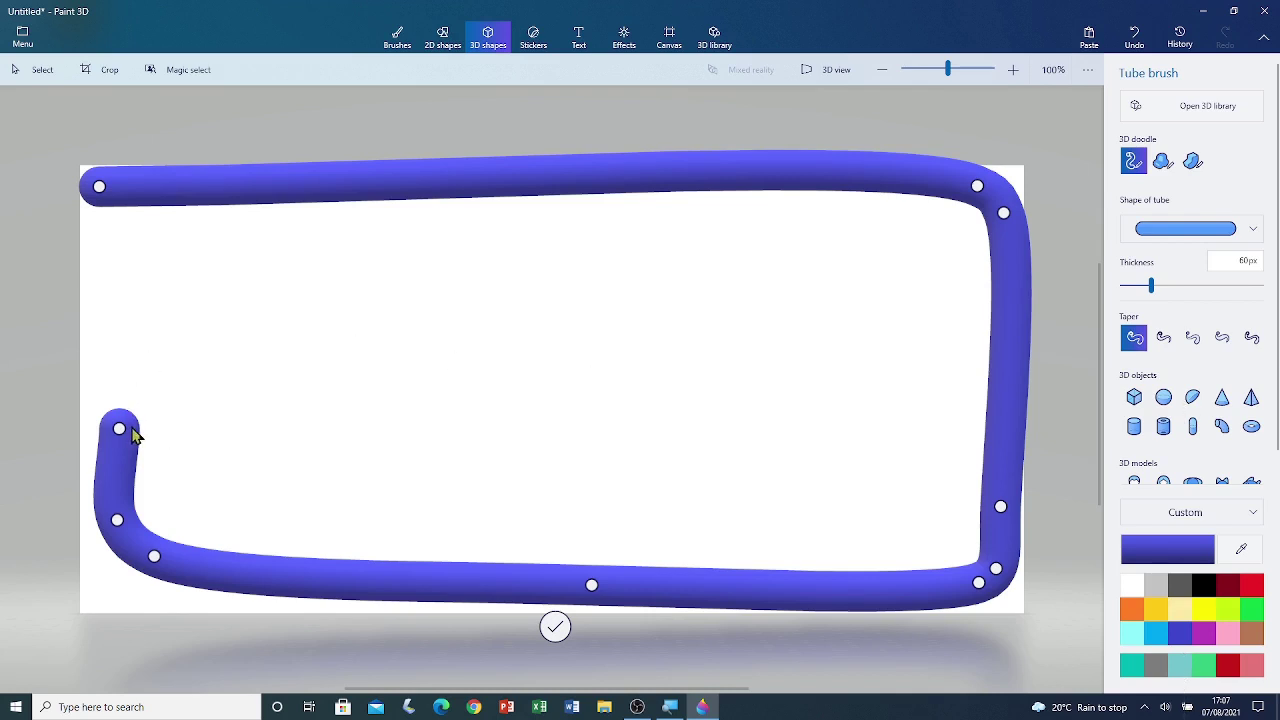
# Draw a second winding tube from the end of the first one into the canvas interior and finish the doodle
pyautogui.moveTo(127, 426)
pyautogui.mouseDown()
pyautogui.moveTo(123, 289)
pyautogui.moveTo(234, 289)
pyautogui.moveTo(240, 460)
pyautogui.moveTo(260, 497)
pyautogui.moveTo(314, 500)
pyautogui.moveTo(353, 472)
pyautogui.moveTo(355, 320)
pyautogui.mouseUp()
pyautogui.moveTo(372, 302); pyautogui.dragTo(430, 300)
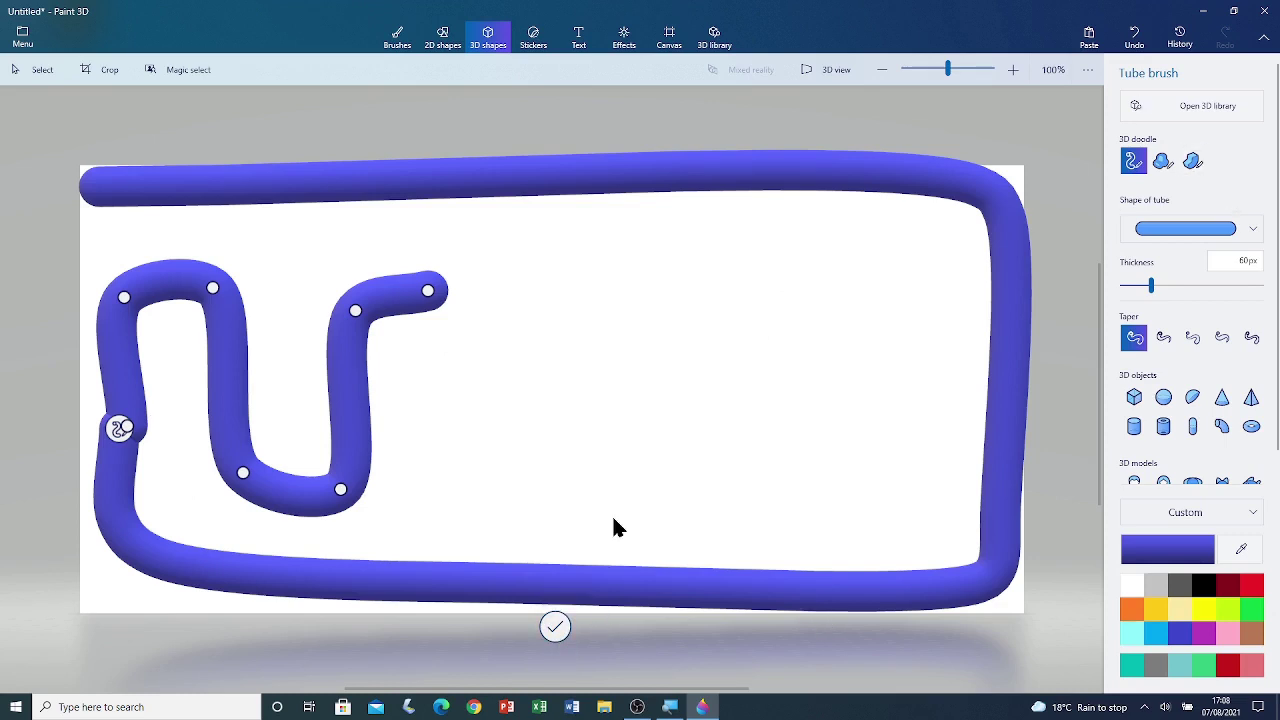
pyautogui.click(556, 628)
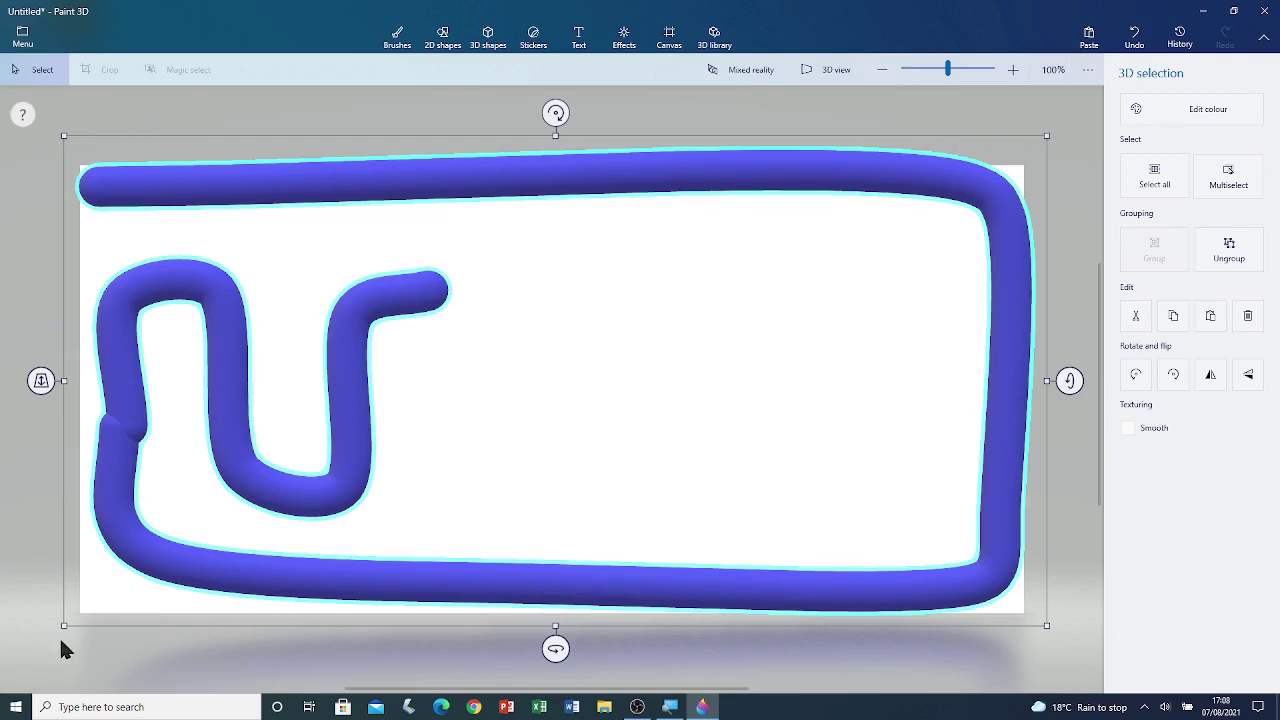
# Shrink the tube drawing to about half its size, move it to the middle of the canvas and deselect it
pyautogui.click(1053, 627)
pyautogui.moveTo(1053, 627); pyautogui.dragTo(575, 408)
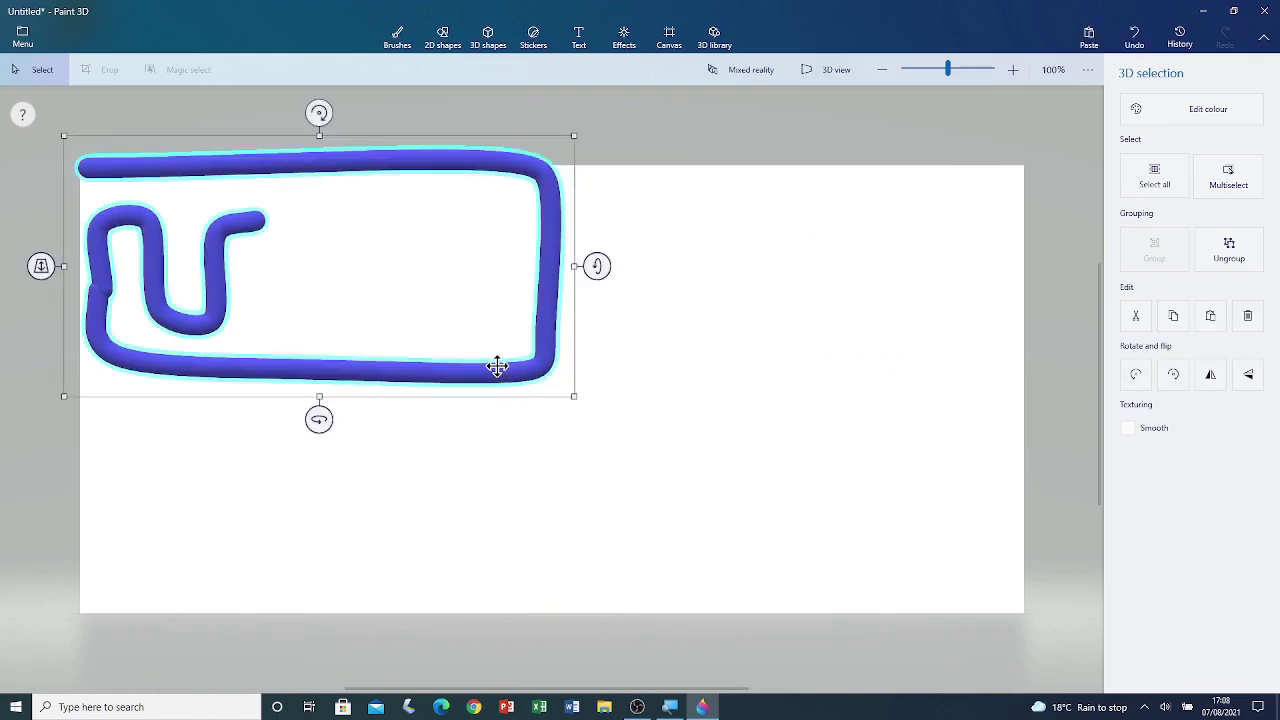
pyautogui.moveTo(497, 370); pyautogui.dragTo(738, 512)
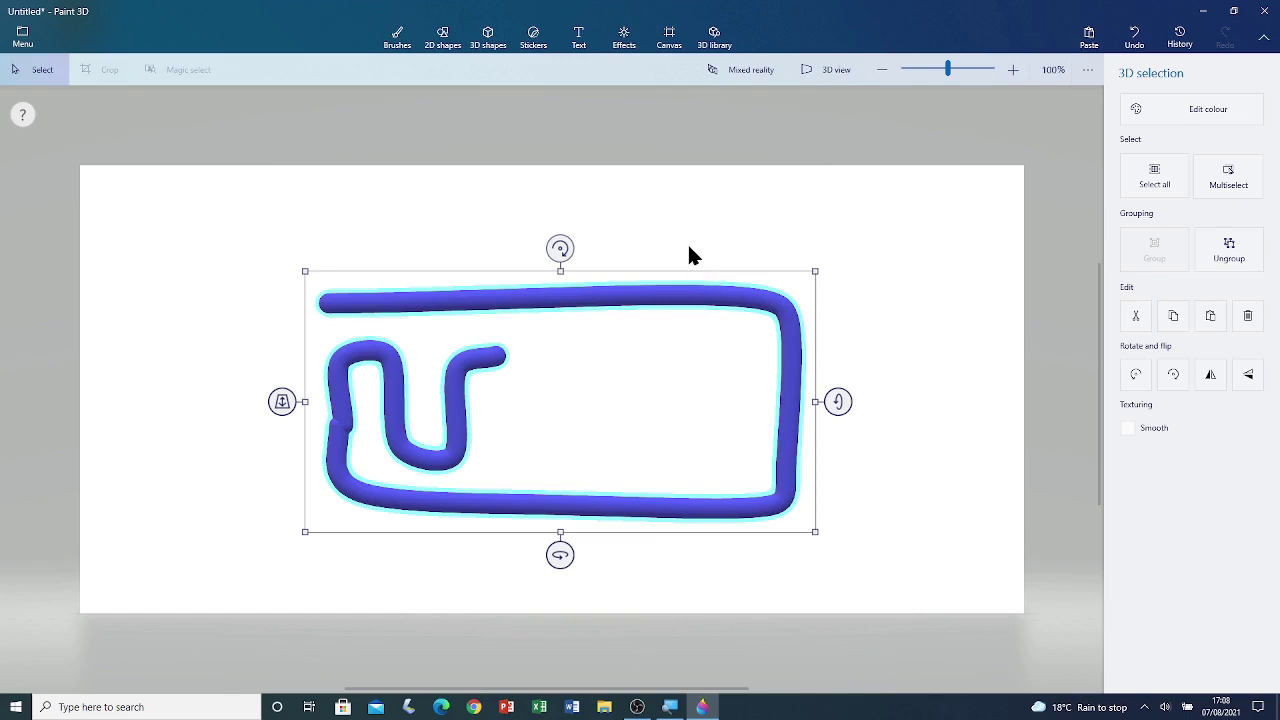
pyautogui.click(884, 244)
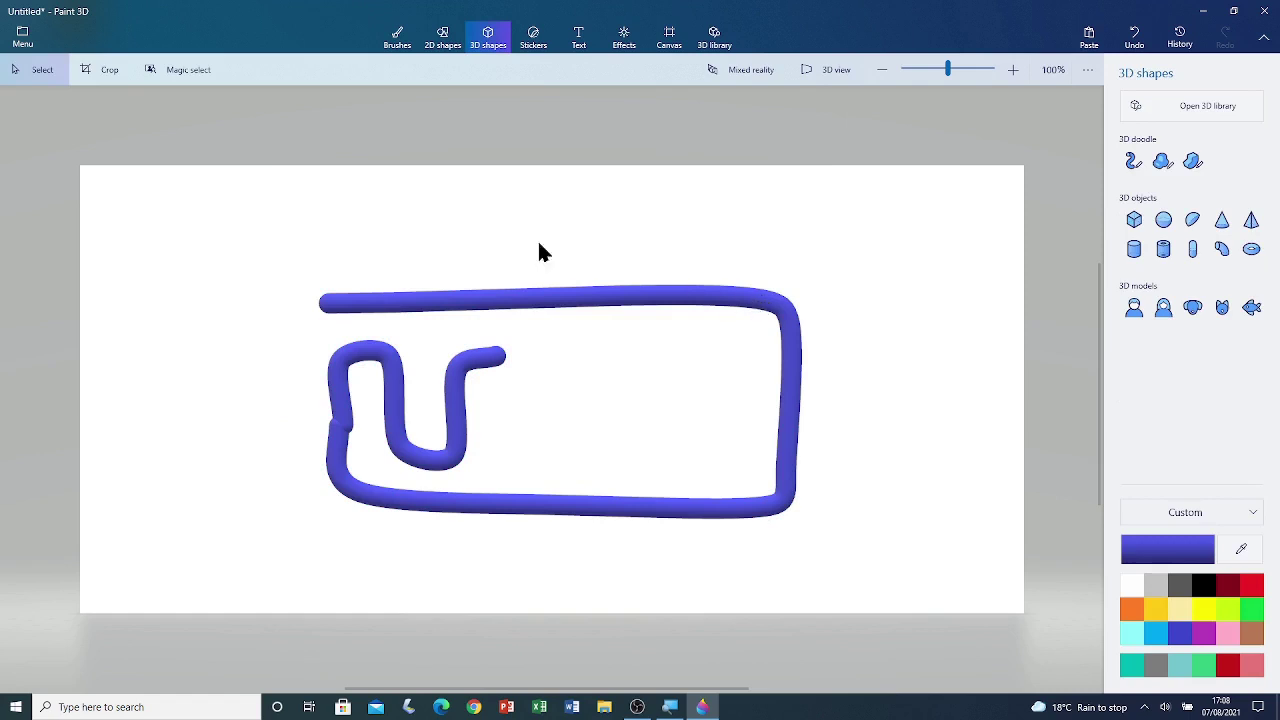
# Ungroup the tube drawing and select the inner winding tube and the outer tube individually
pyautogui.click(42, 72)
pyautogui.click(356, 308)
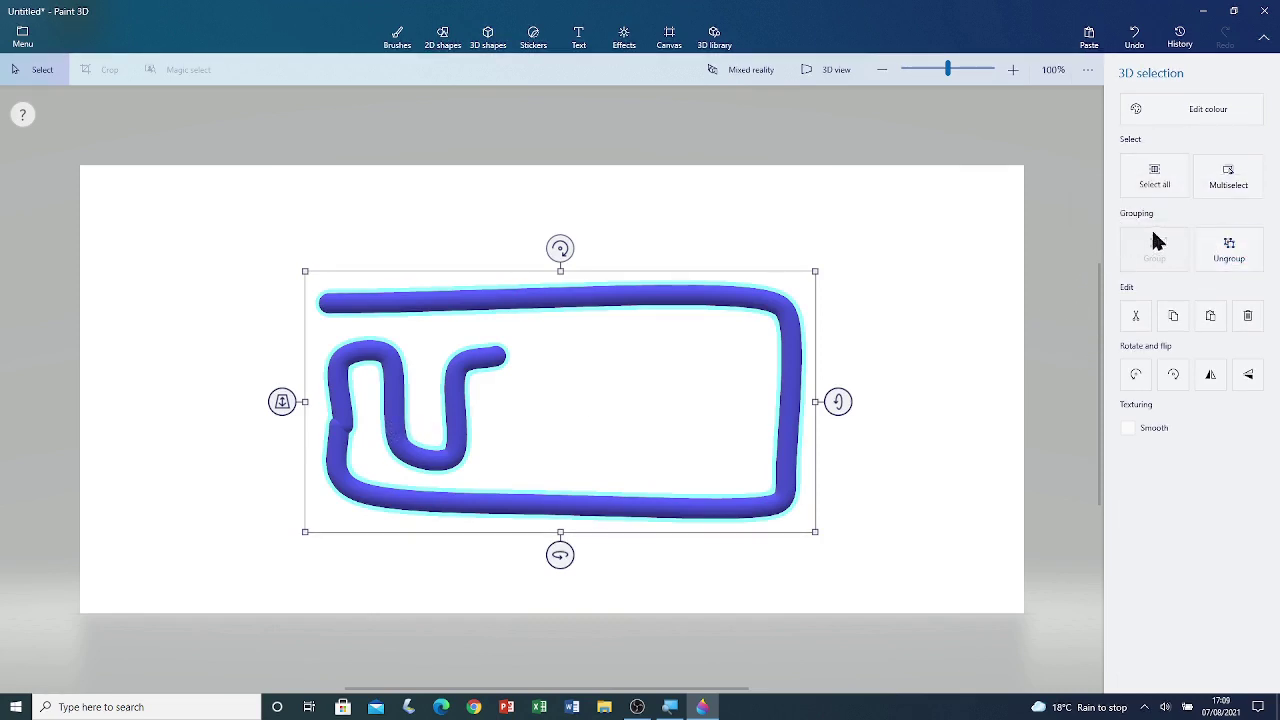
pyautogui.click(1210, 250)
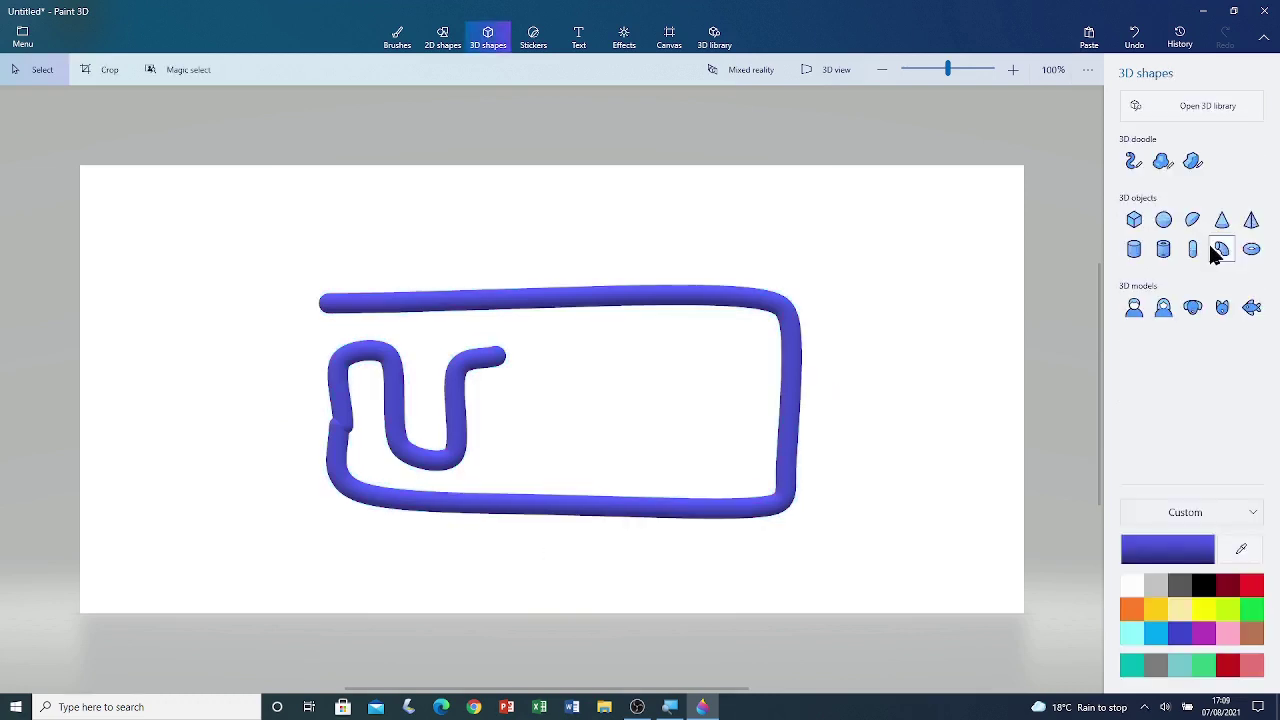
pyautogui.click(338, 375)
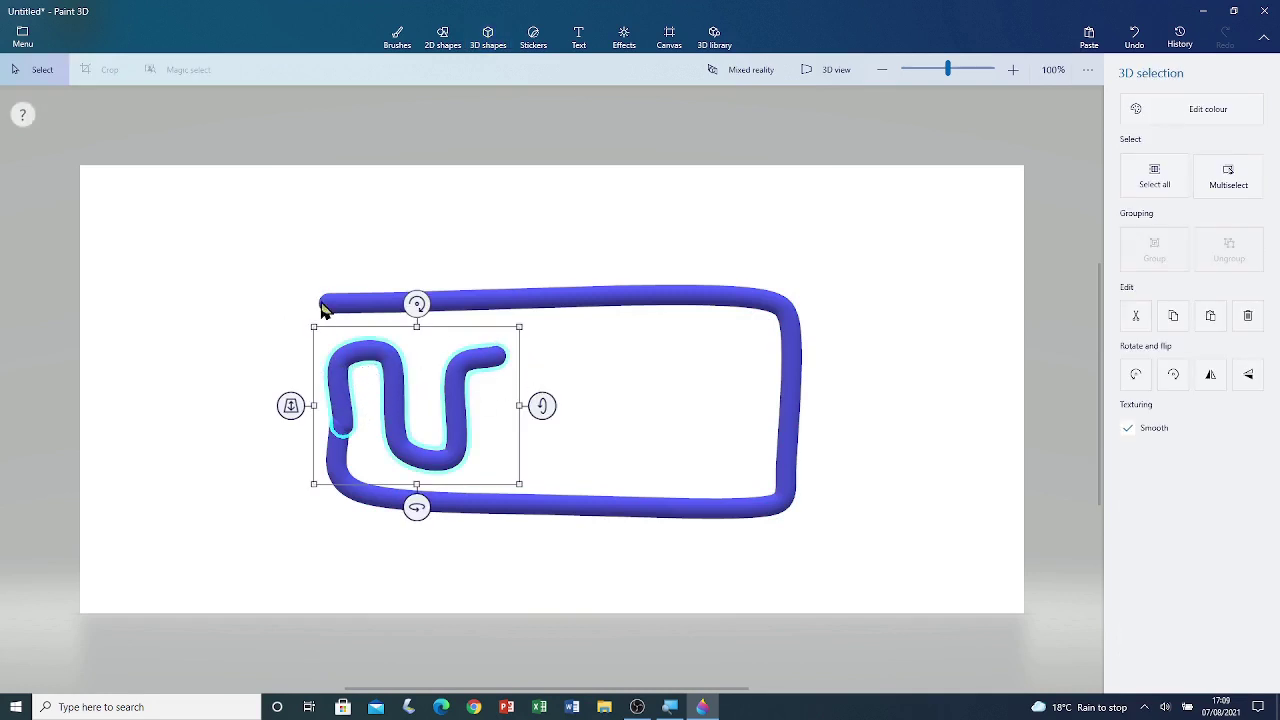
pyautogui.click(377, 306)
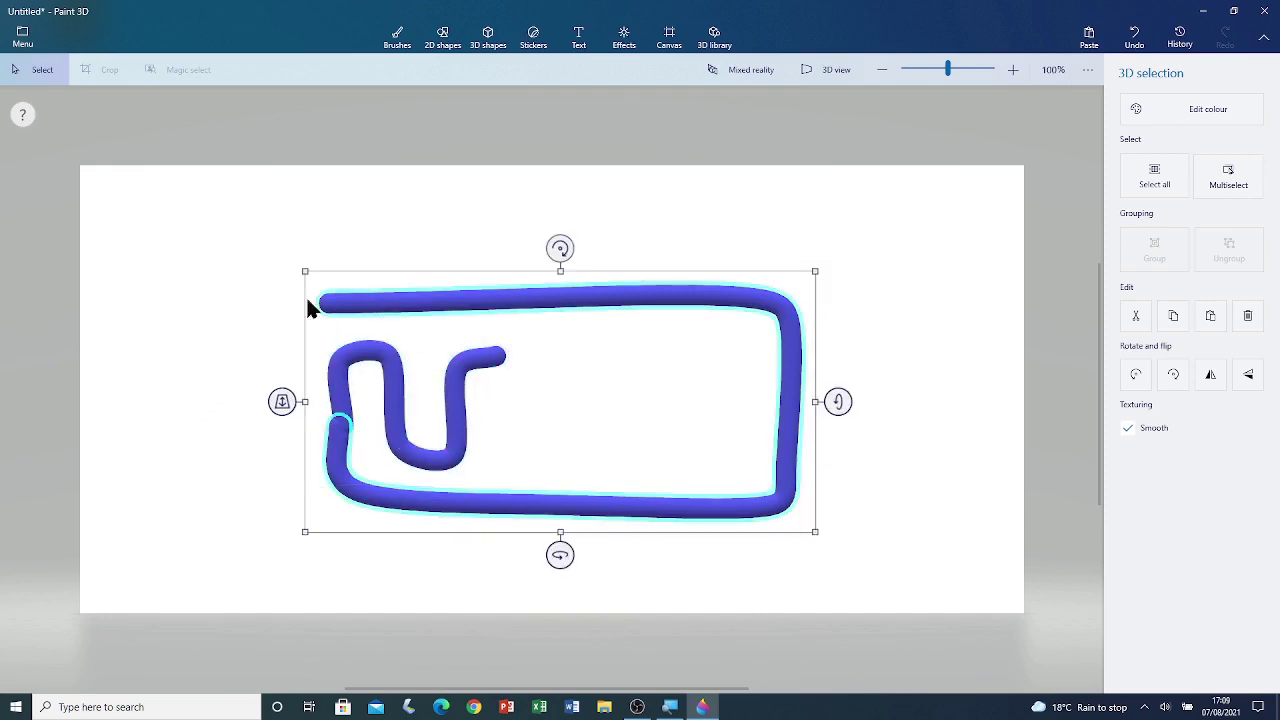
pyautogui.click(360, 501)
# Multiselect the outer and inner tubes, group them into one object and deselect it
pyautogui.click(1211, 189)
pyautogui.click(1209, 189)
pyautogui.click(1213, 190)
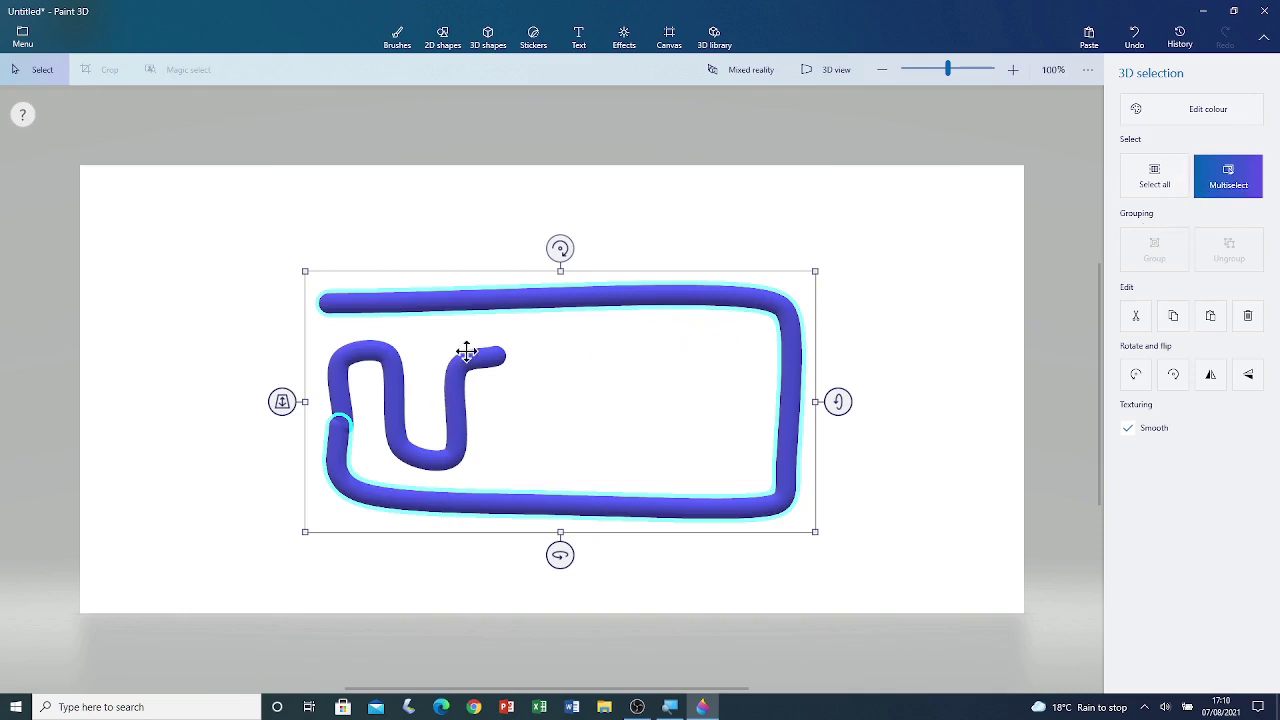
pyautogui.click(452, 409)
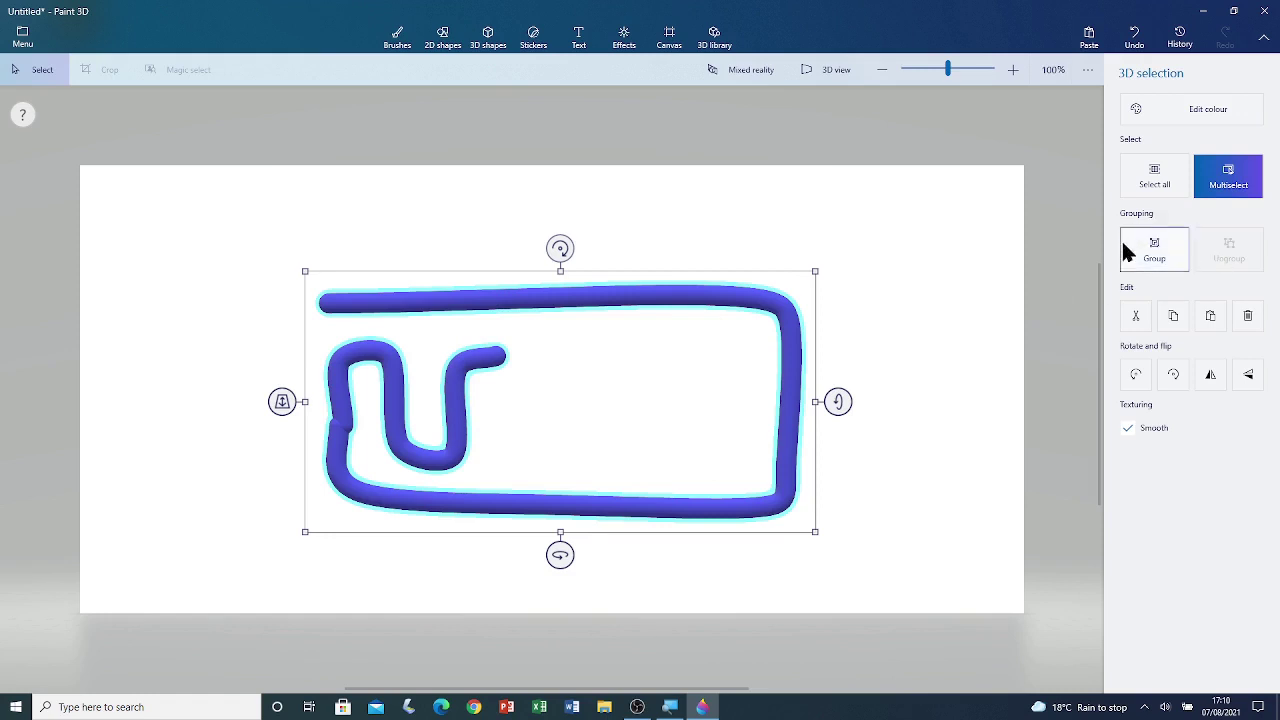
pyautogui.click(1154, 255)
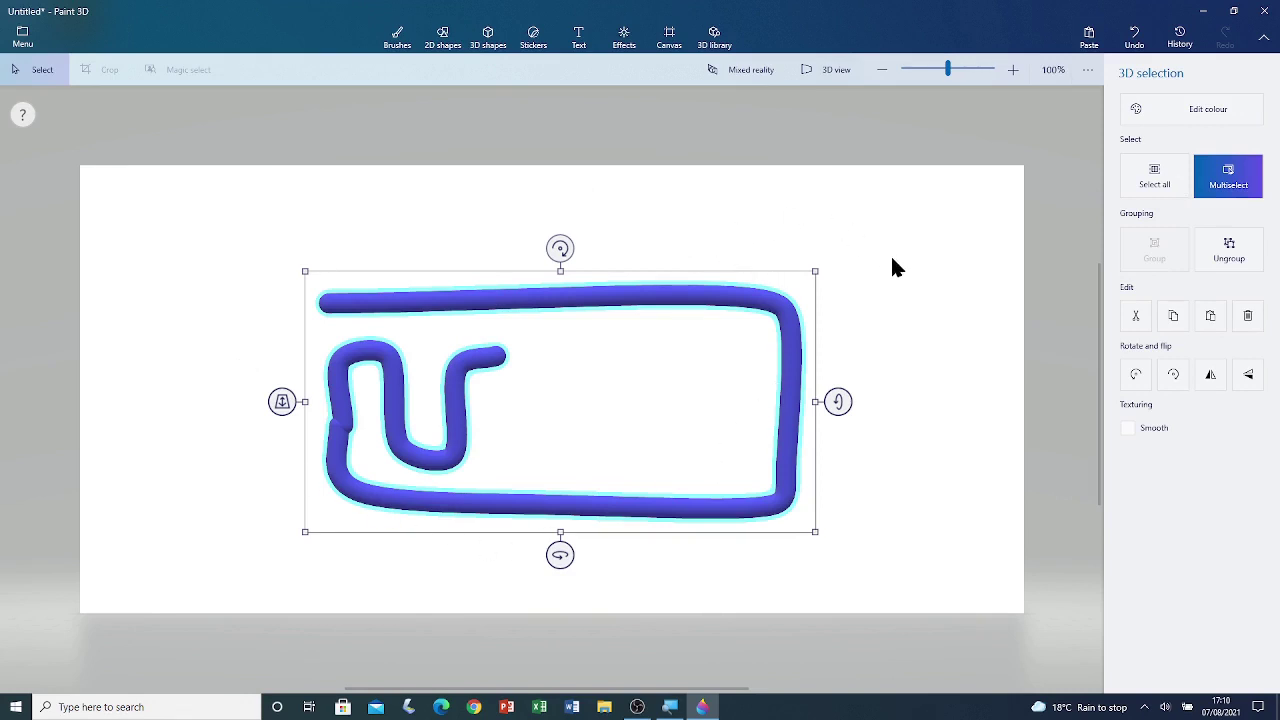
pyautogui.click(783, 195)
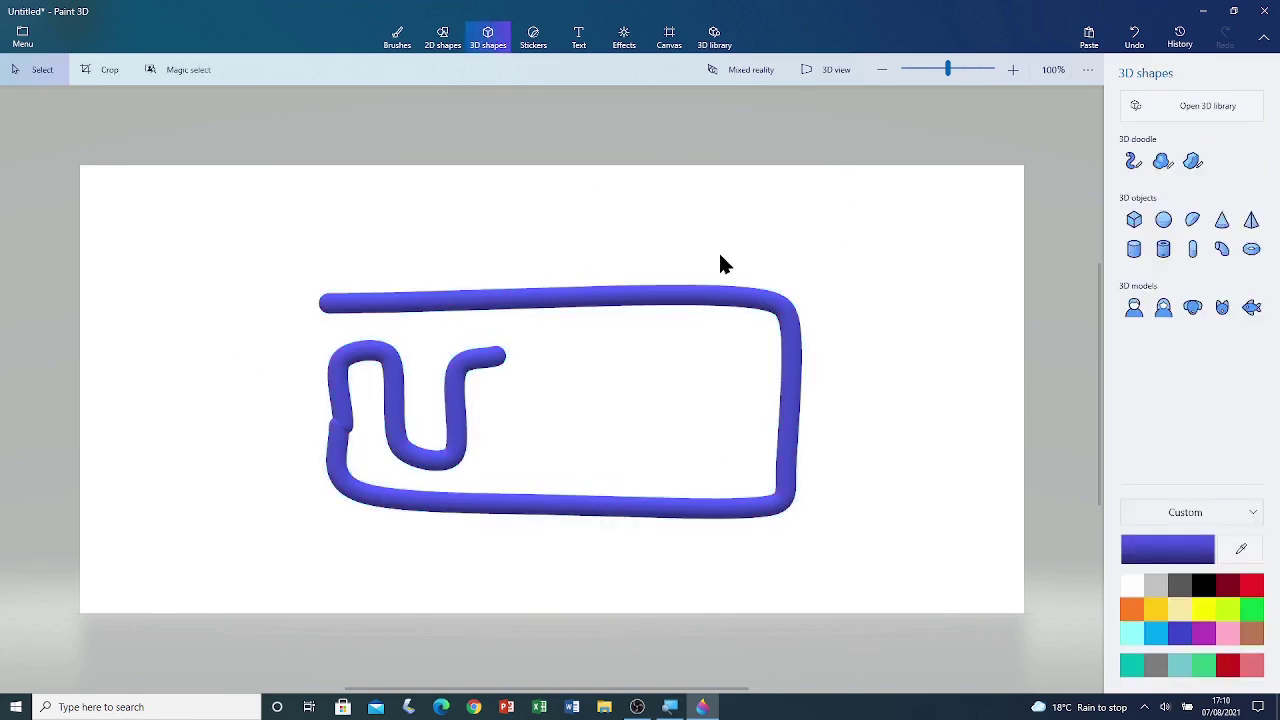
# Select the grouped tube drawing and change its colour to red
pyautogui.click(456, 396)
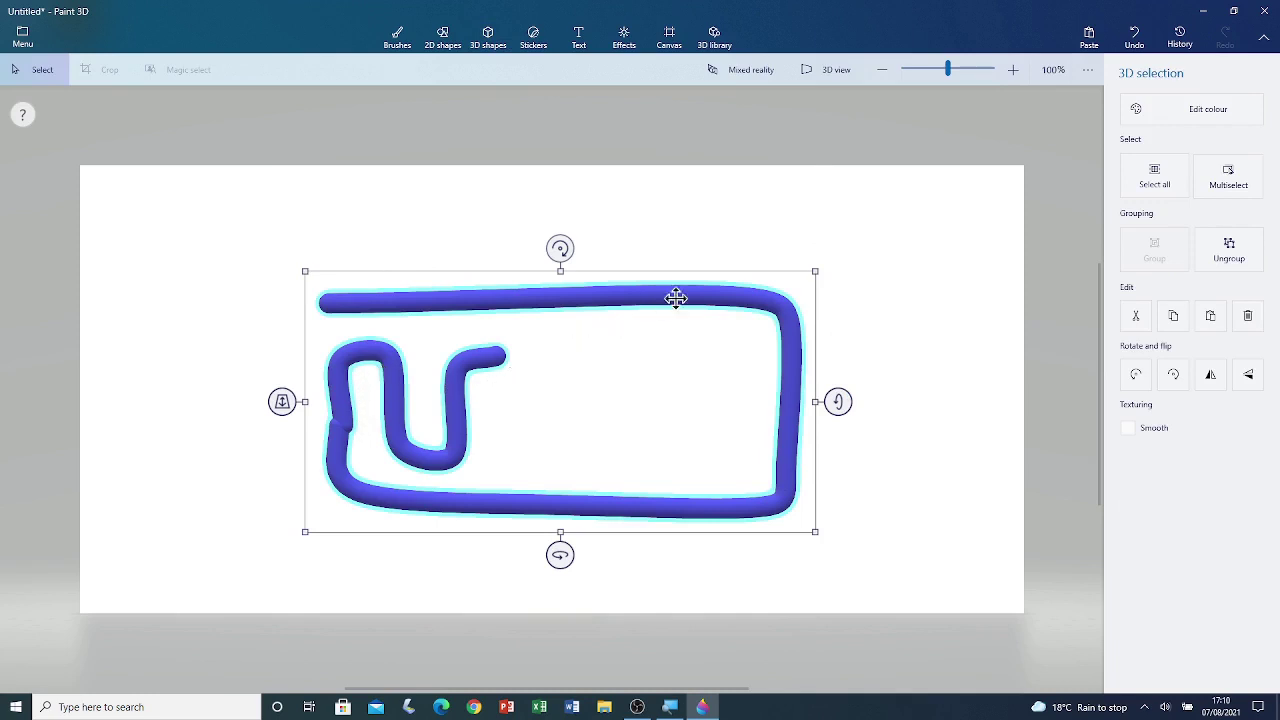
pyautogui.click(1218, 120)
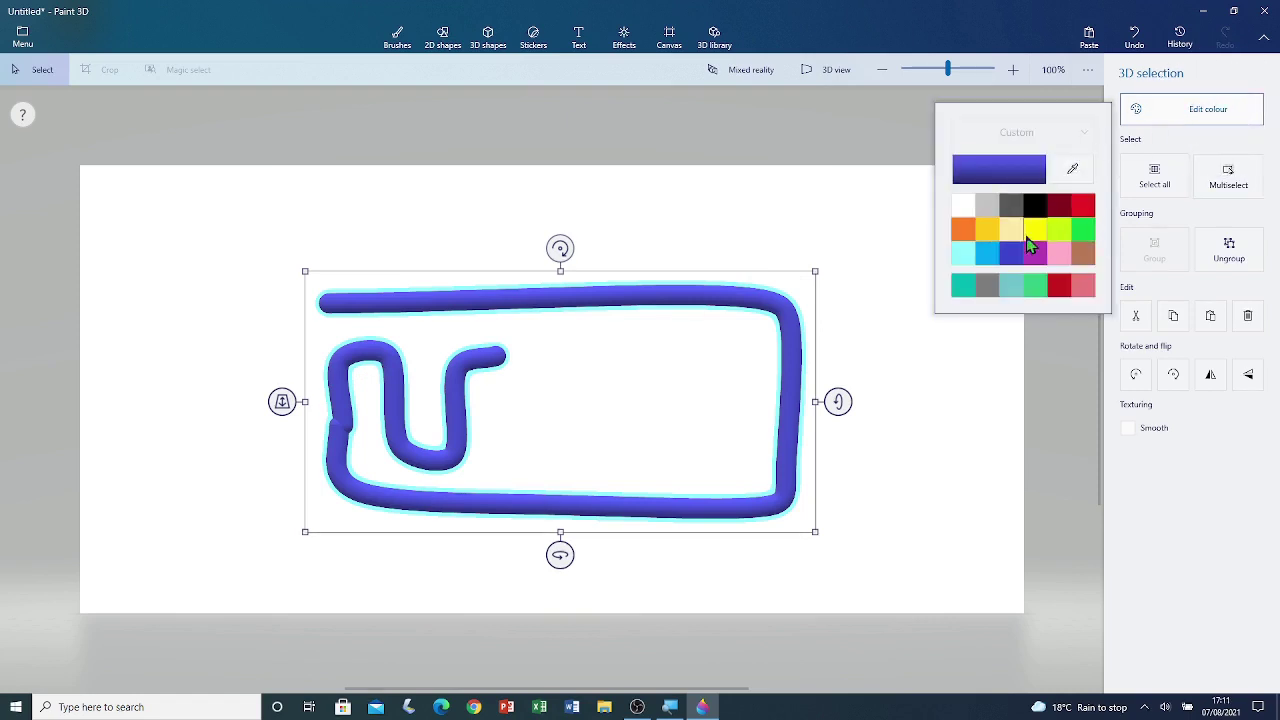
pyautogui.click(1087, 210)
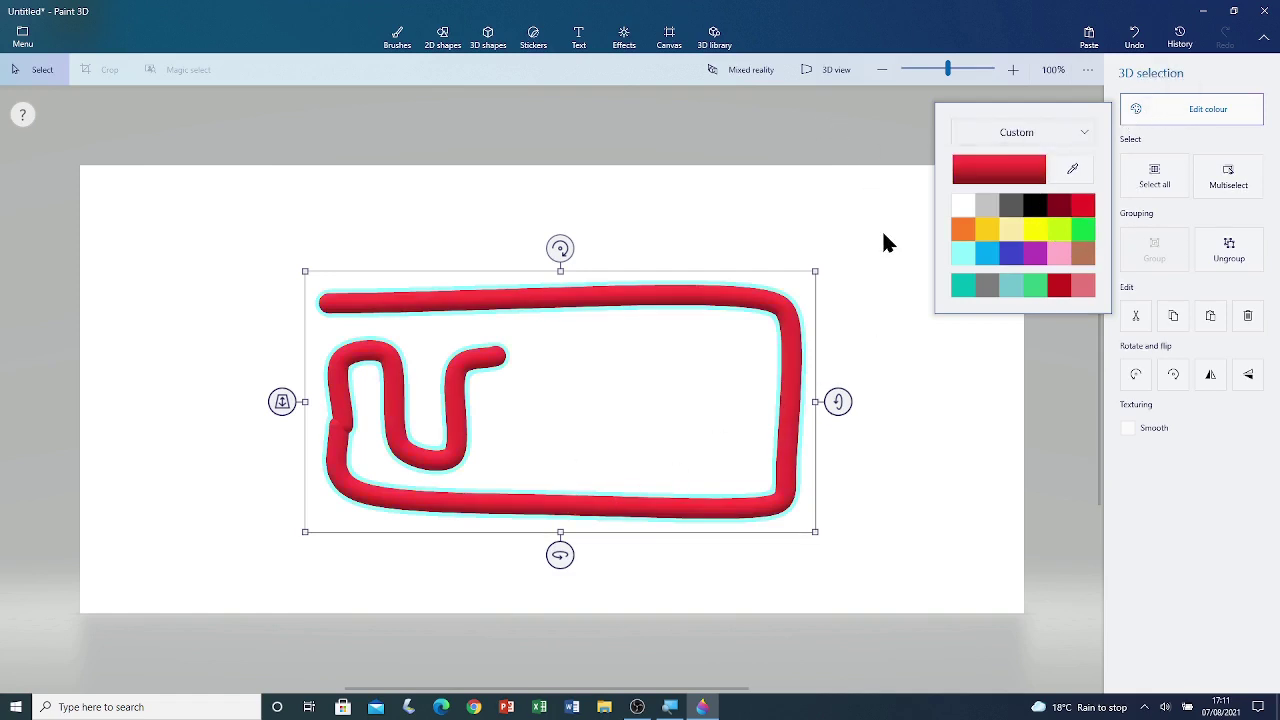
# Reselect the red grouped tube drawing and rotate it about the x-, y- and z-axes until it slants diagonally across the canvas
pyautogui.click(875, 128)
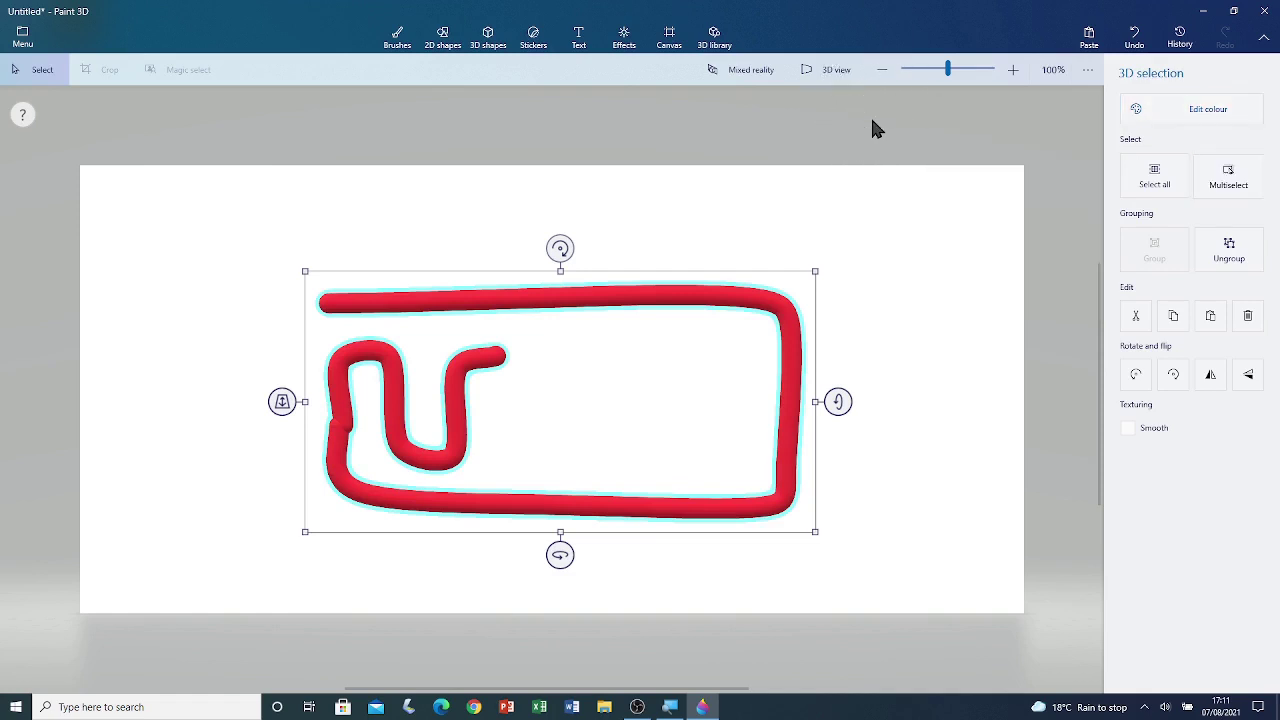
pyautogui.click(875, 128)
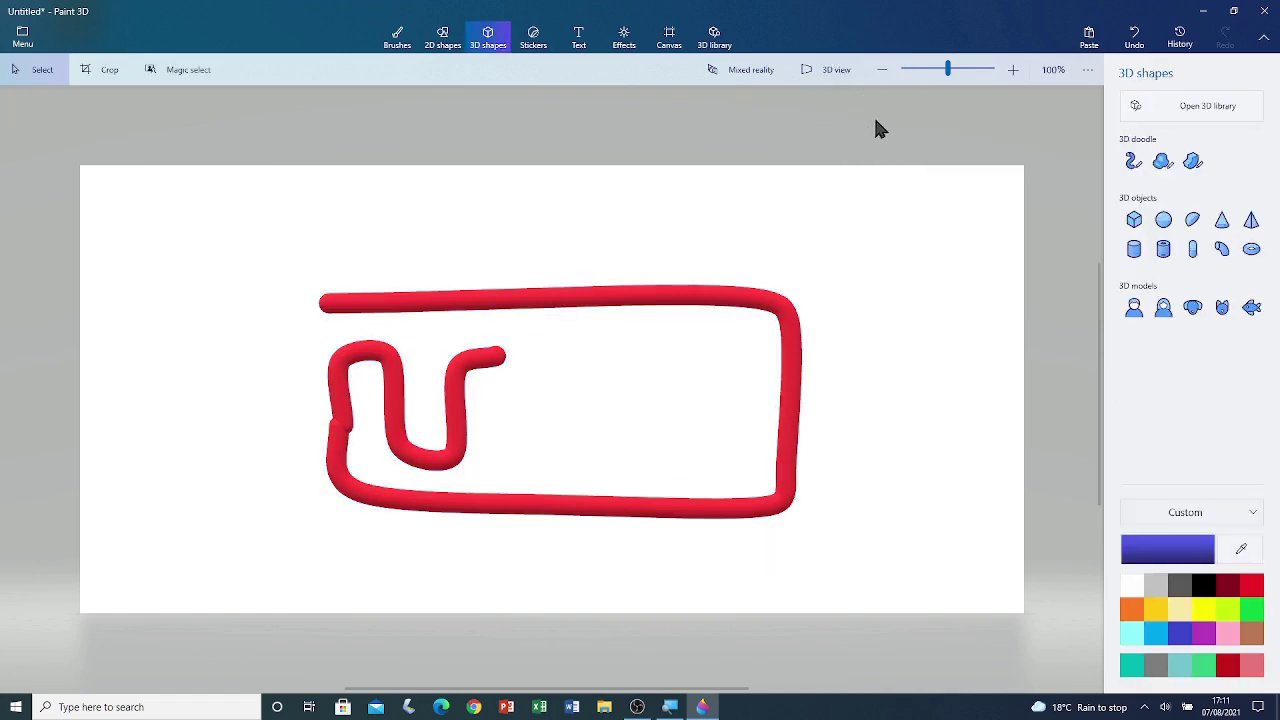
pyautogui.click(447, 306)
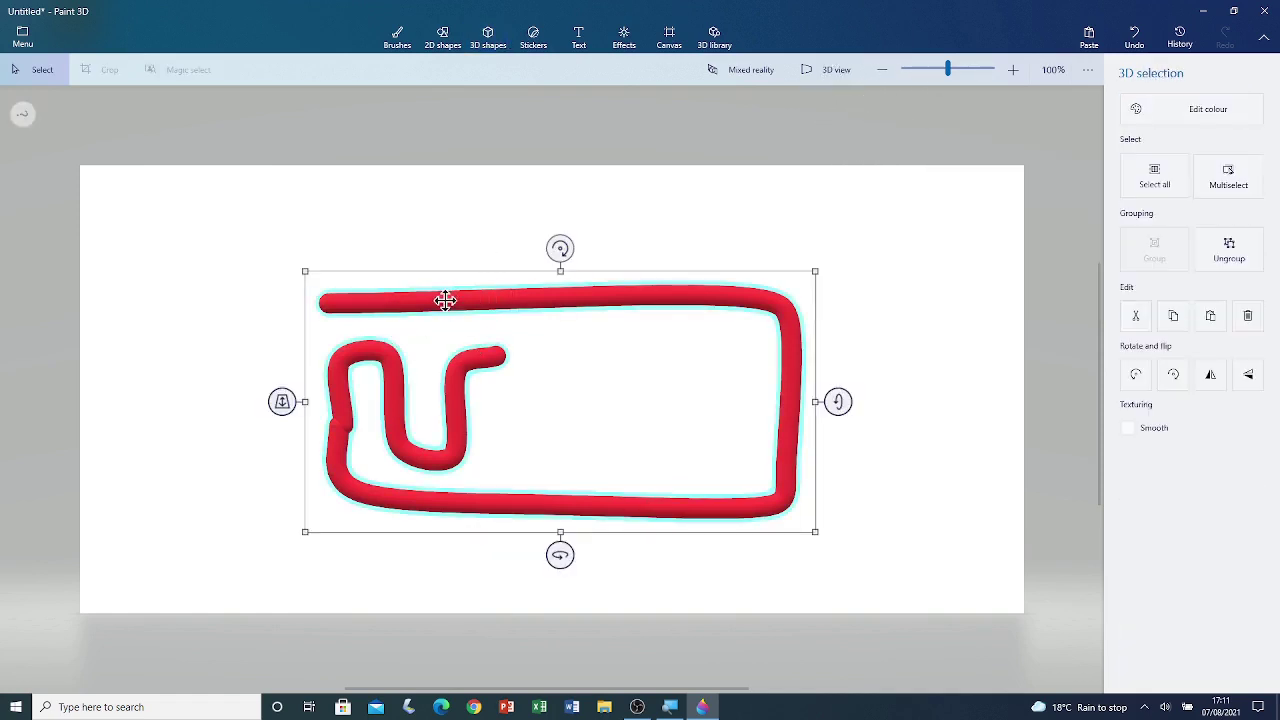
pyautogui.moveTo(837, 400); pyautogui.dragTo(834, 440)
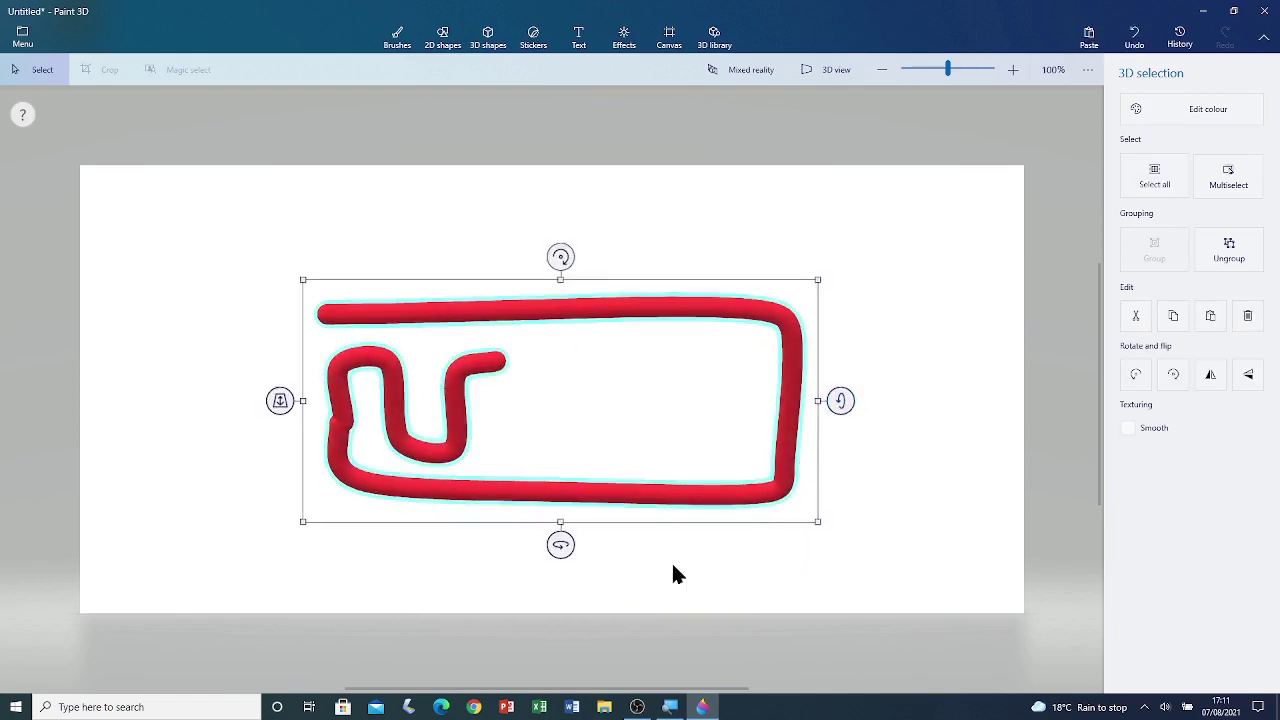
pyautogui.moveTo(562, 549); pyautogui.dragTo(455, 545)
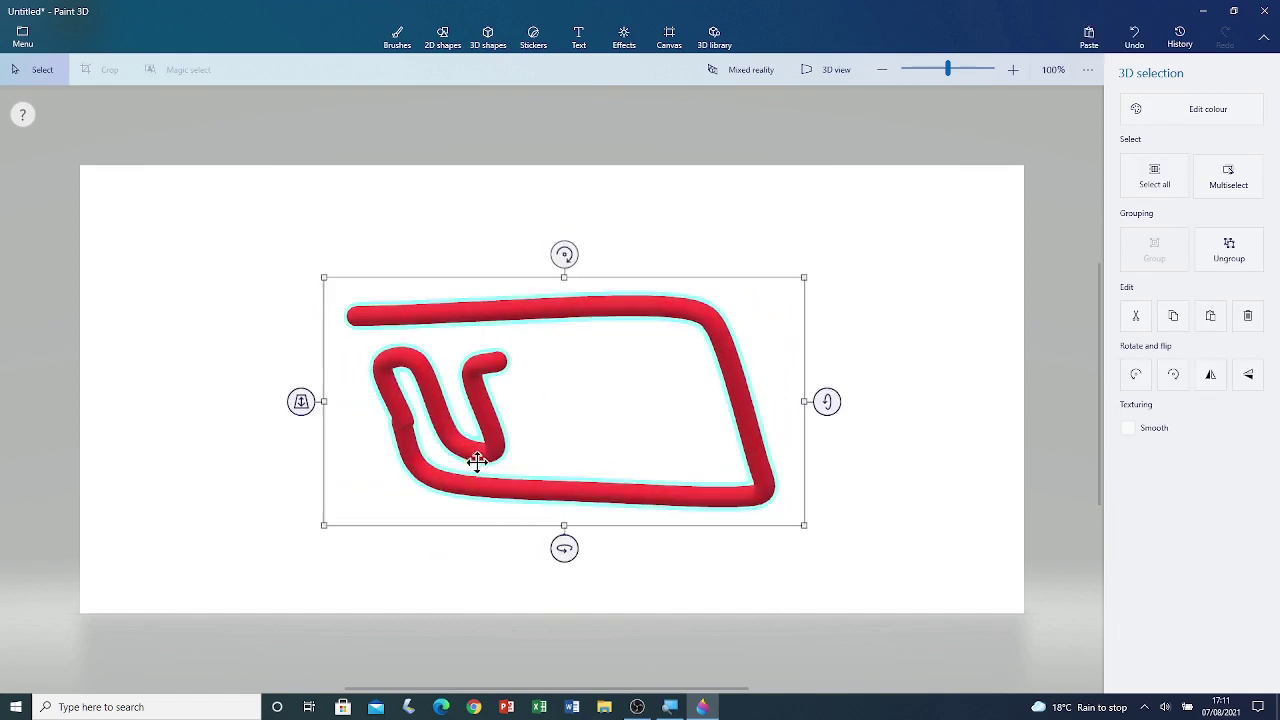
pyautogui.moveTo(567, 256); pyautogui.dragTo(636, 327)
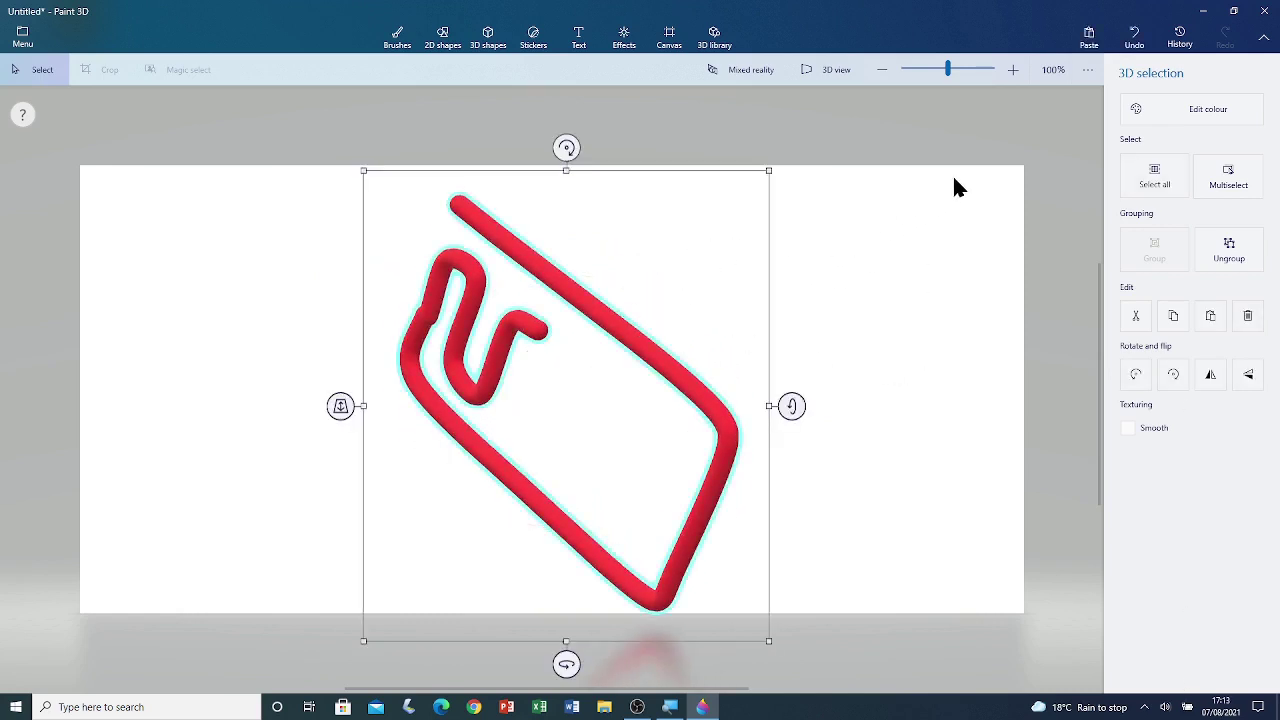
# Ungroup the tube drawing and change the inner winding tube's colour to green
pyautogui.click(1229, 248)
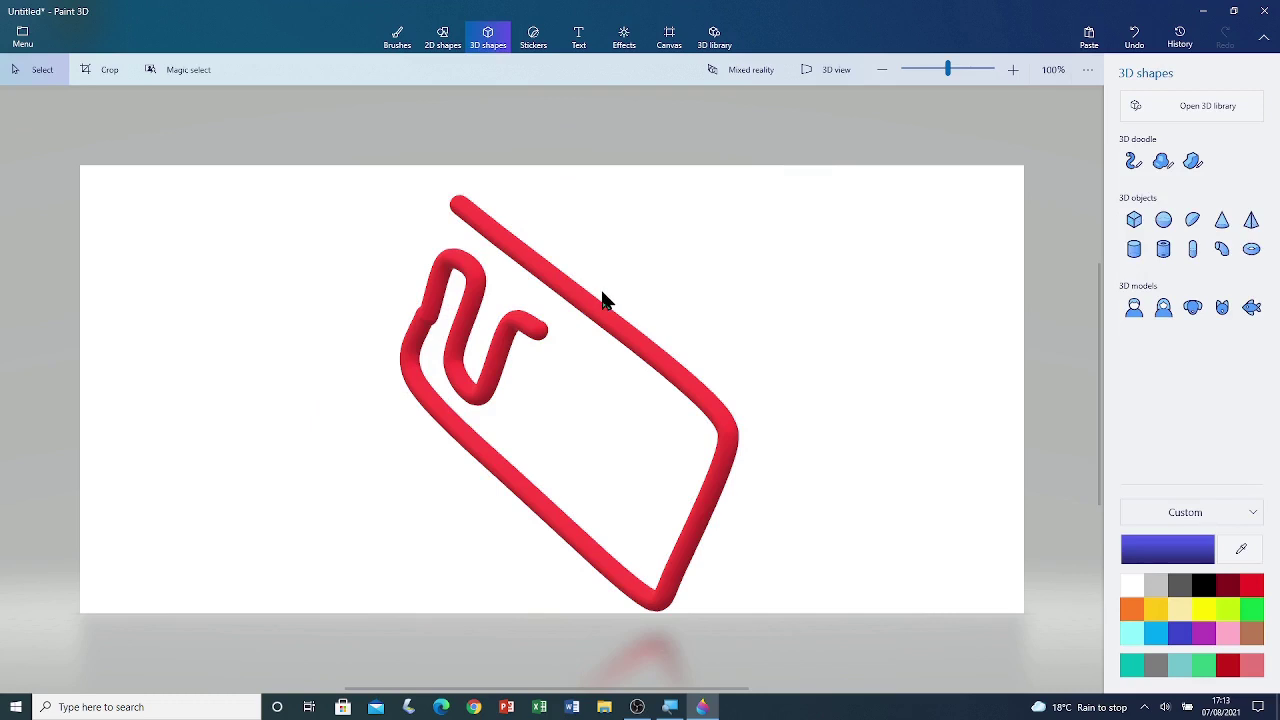
pyautogui.click(522, 332)
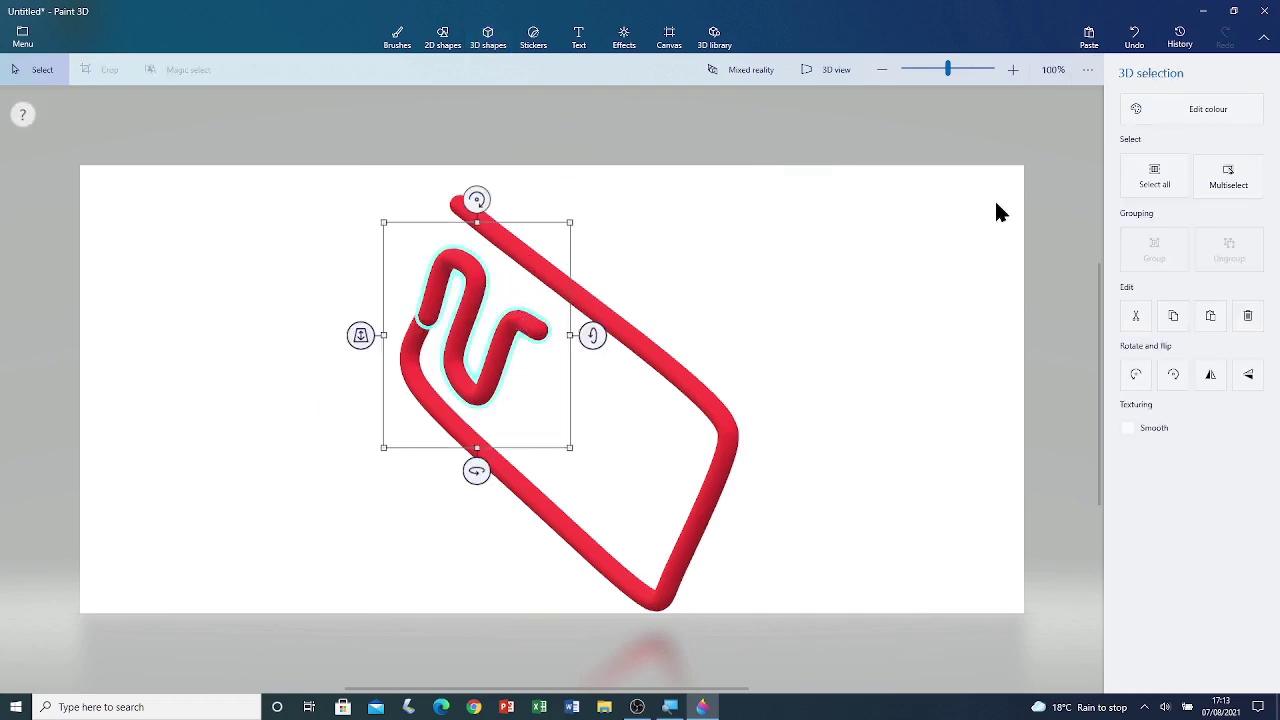
pyautogui.click(1180, 117)
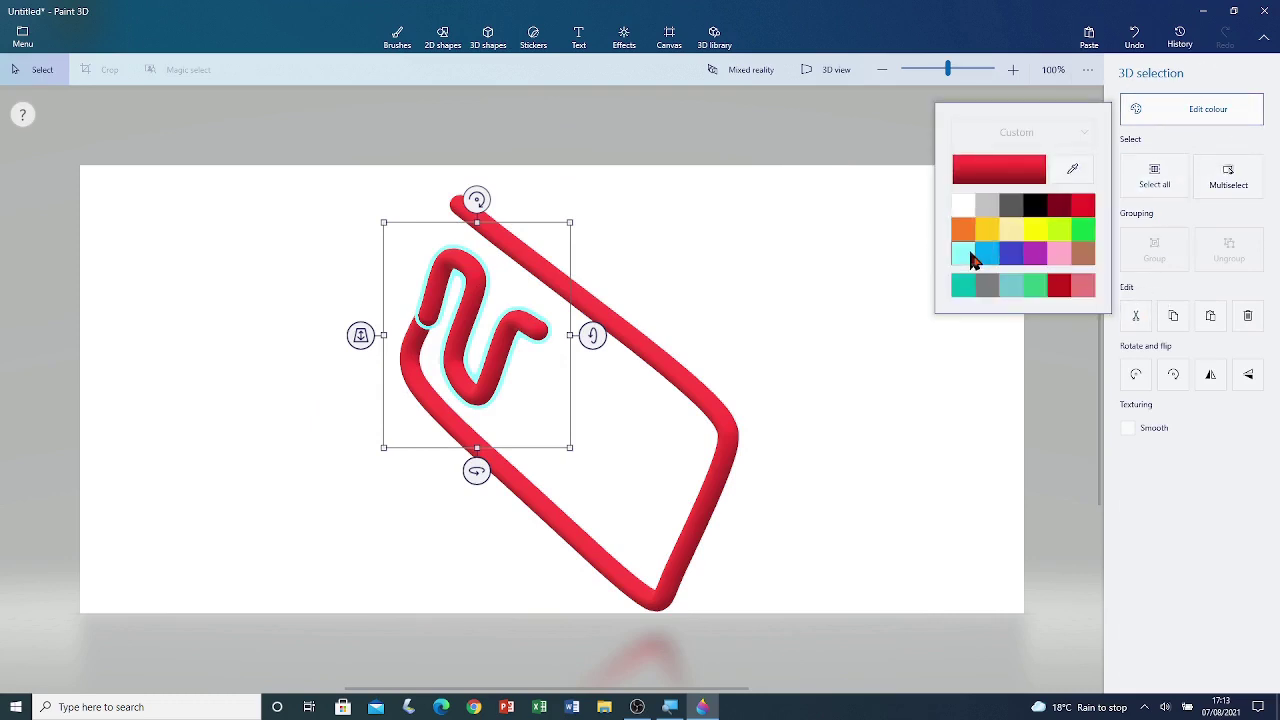
pyautogui.click(1092, 243)
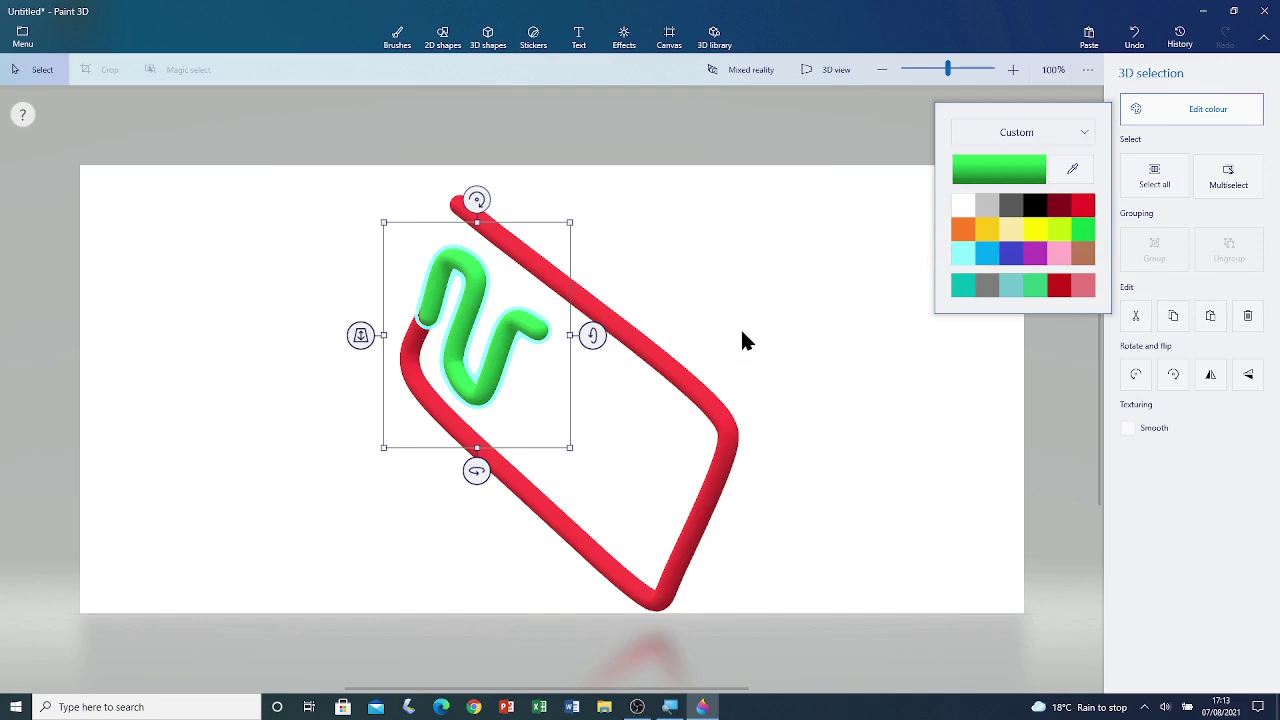
# Select the outer tube on its own and change its colour to orange
pyautogui.click(669, 376)
pyautogui.click(669, 376)
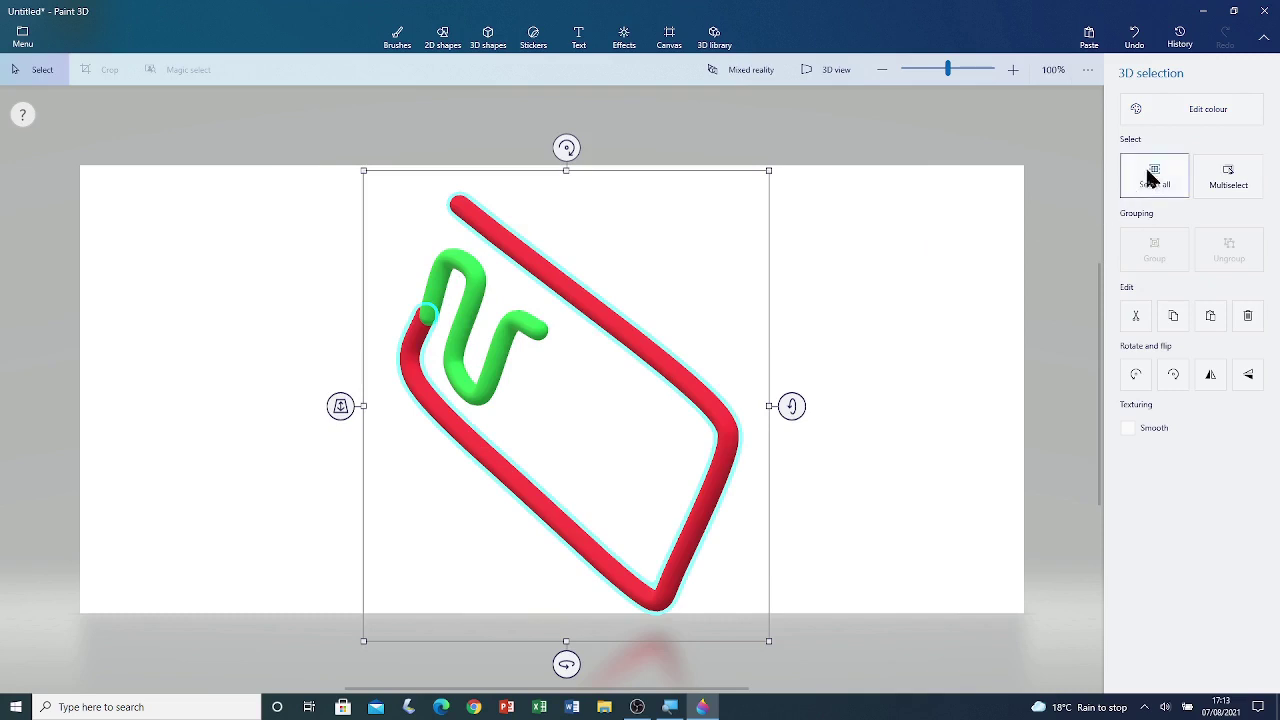
pyautogui.click(1180, 118)
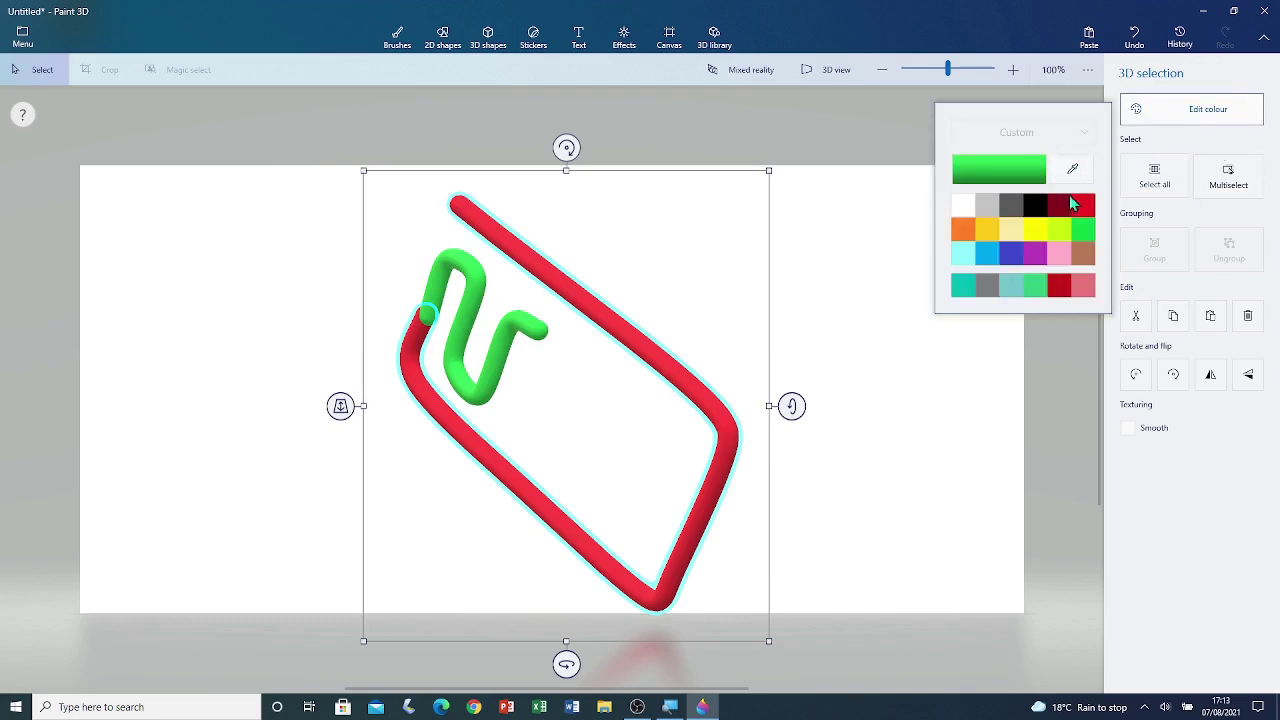
pyautogui.click(964, 231)
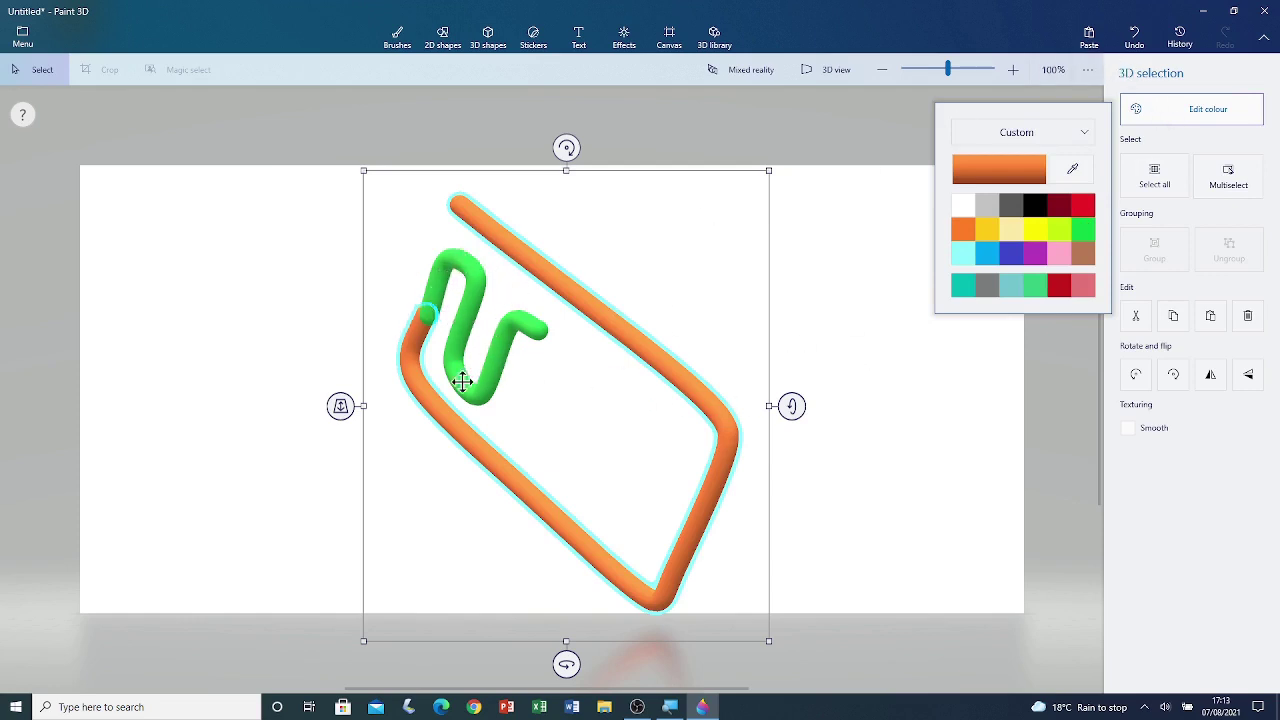
# Multiselect the orange outer tube and the green inner tube, group them into one object and deselect it
pyautogui.click(1232, 178)
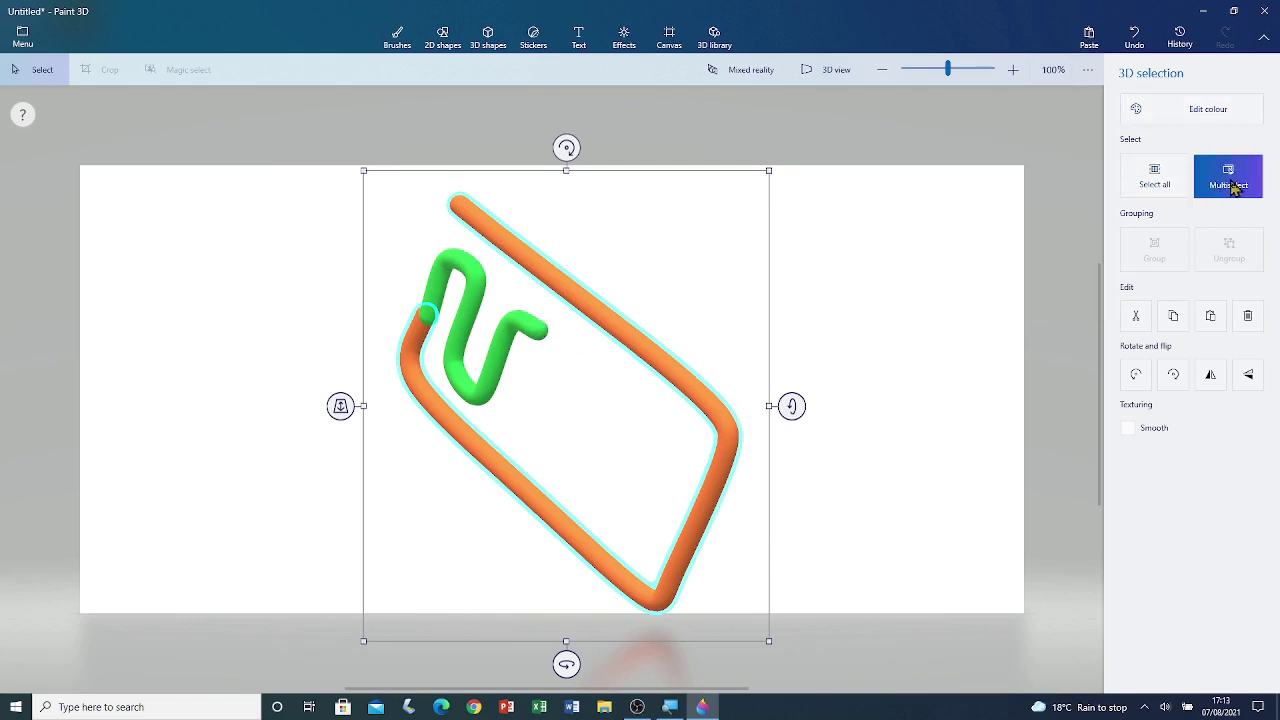
pyautogui.click(451, 260)
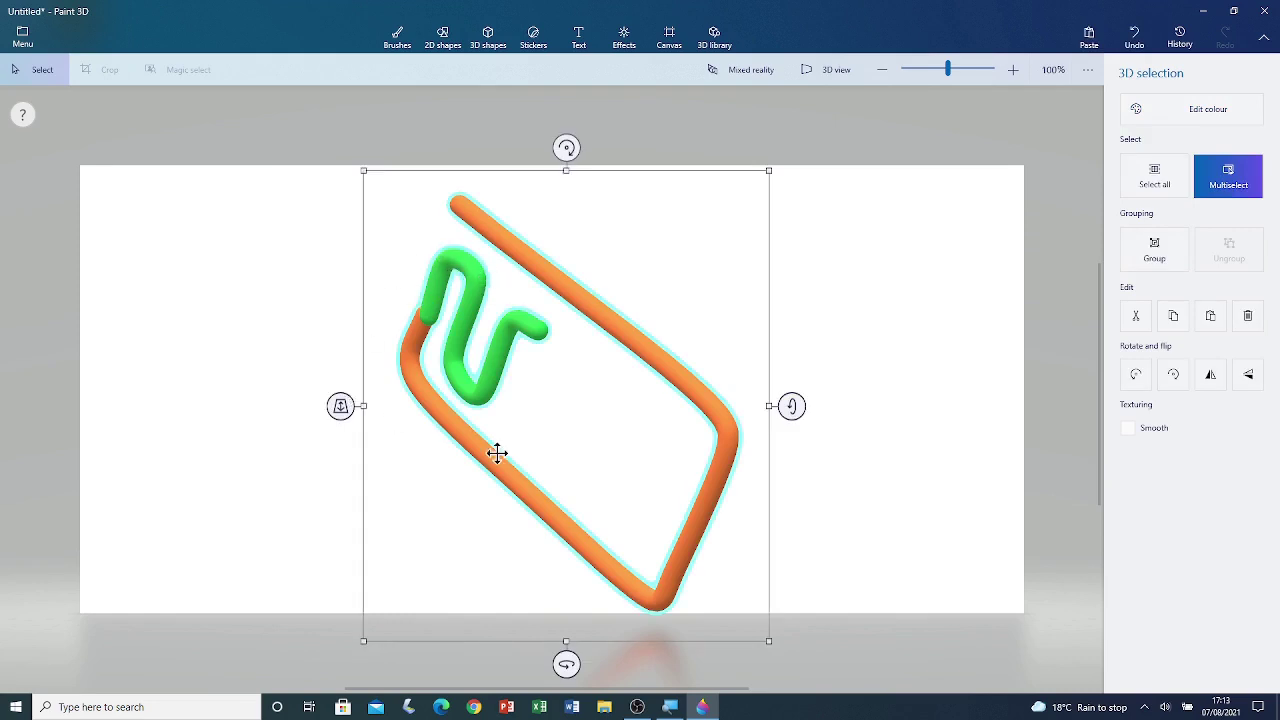
pyautogui.scroll(2, 571, 243)
pyautogui.scroll(-3, 585, 255)
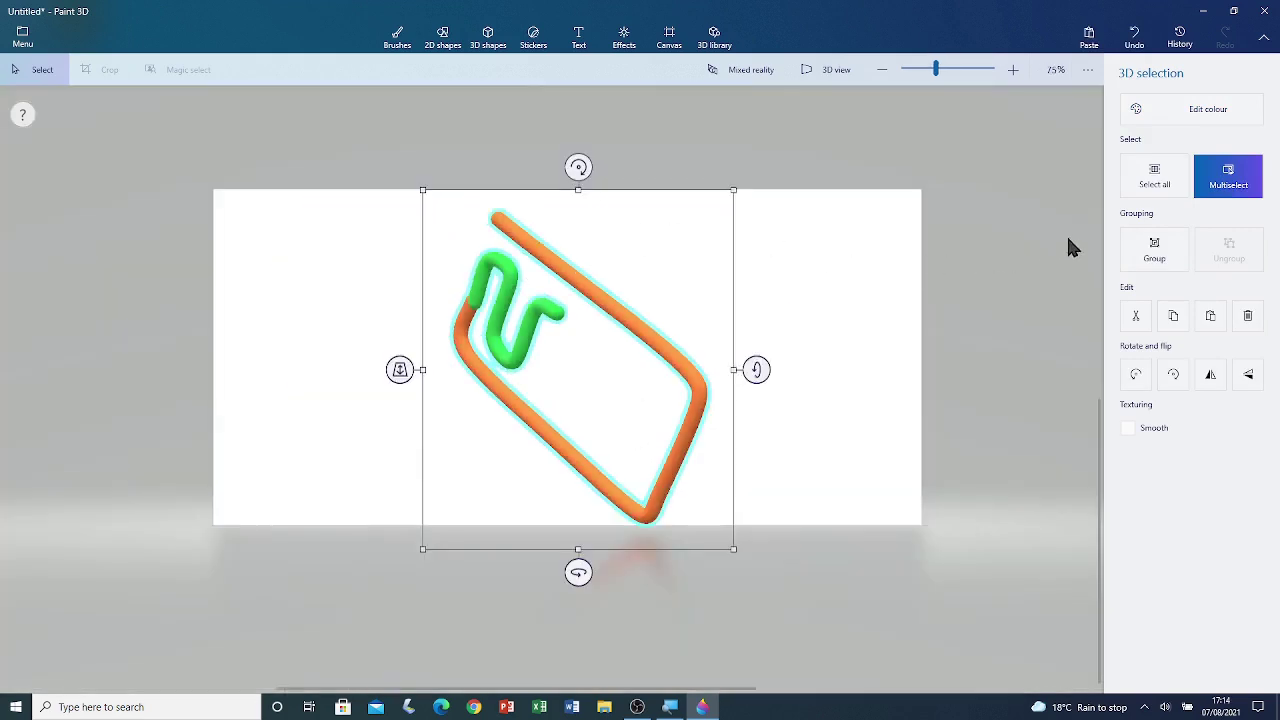
pyautogui.click(1168, 240)
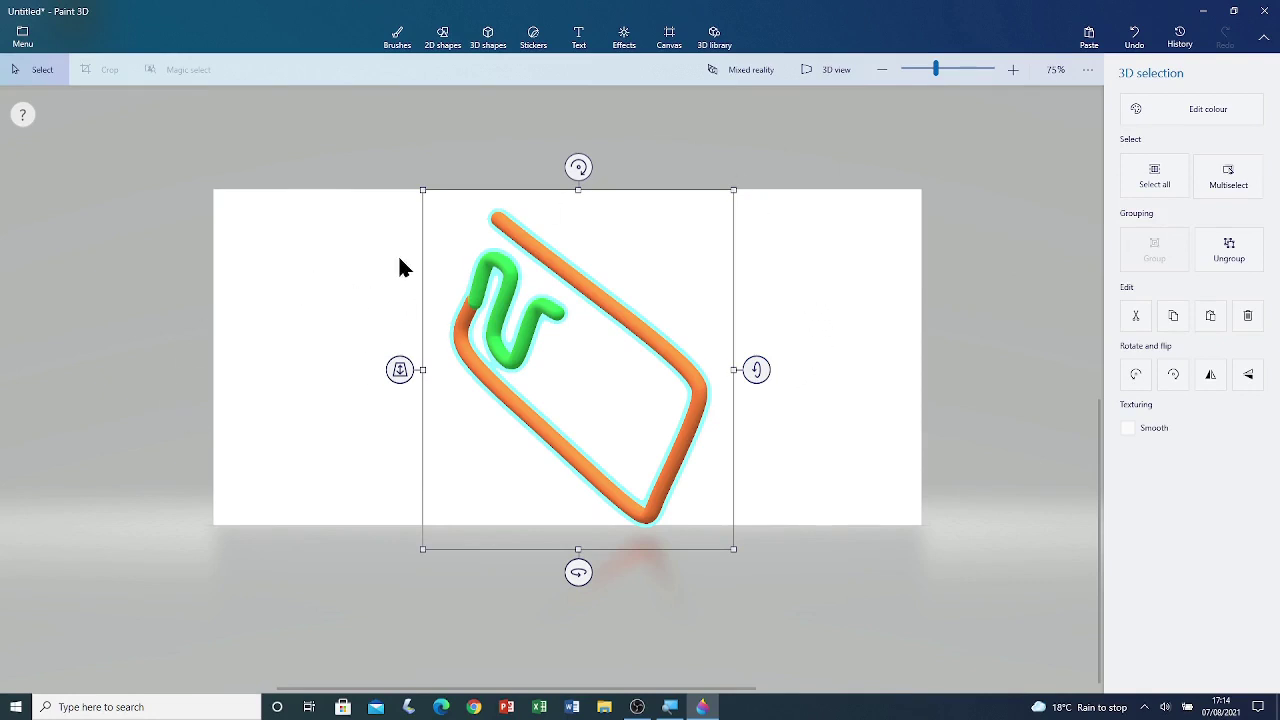
pyautogui.click(375, 268)
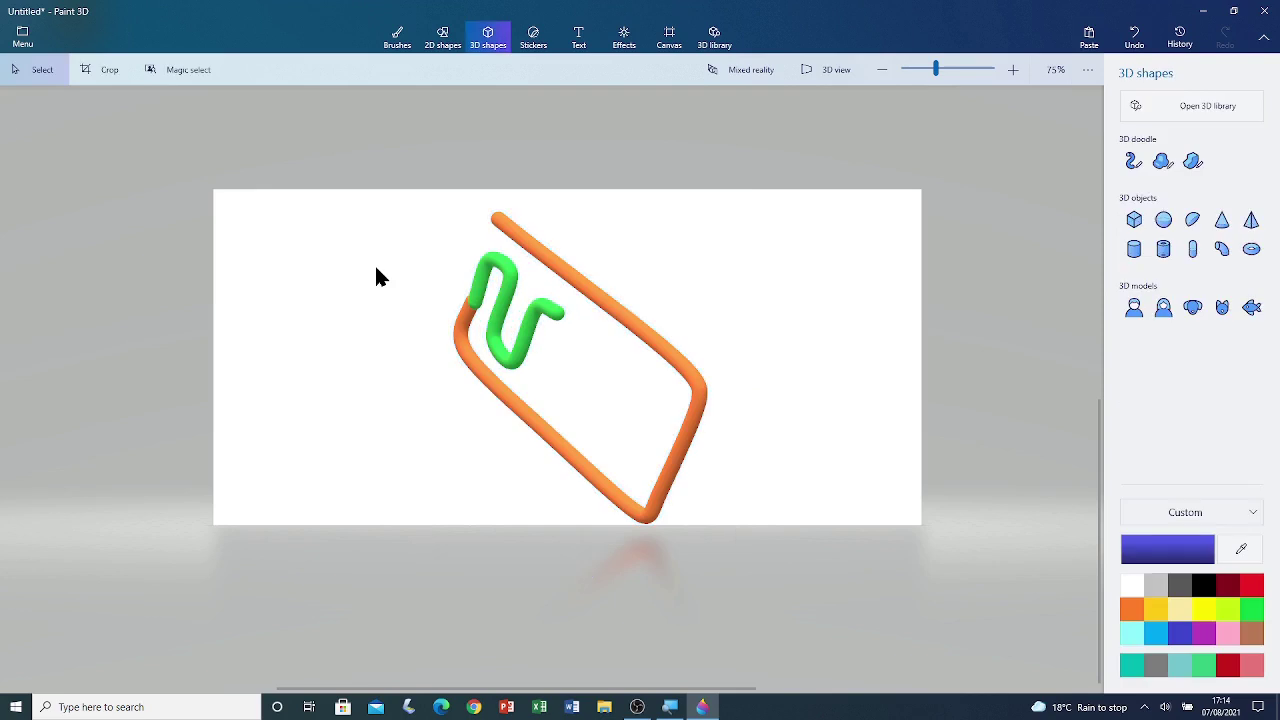
# Select the grouped orange and green drawing and rotate it until its long sides run roughly horizontally with the green tube at the right end
pyautogui.click(537, 325)
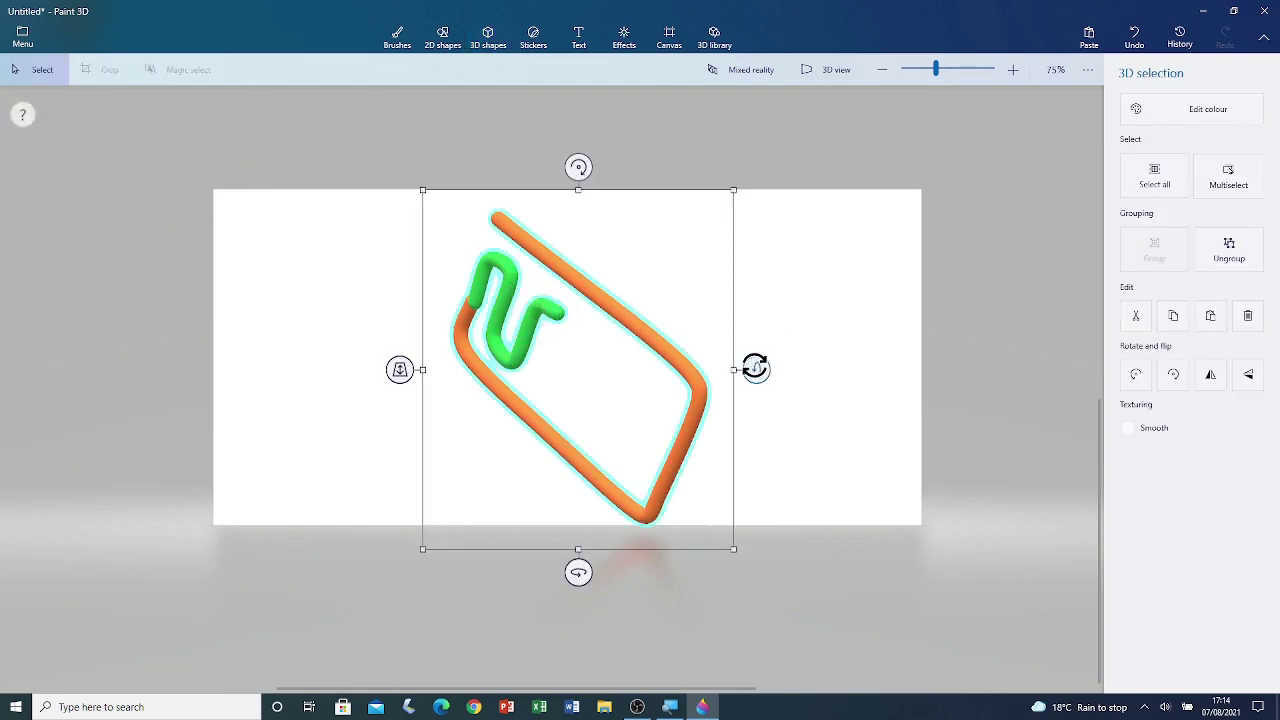
pyautogui.moveTo(755, 369)
pyautogui.mouseDown()
pyautogui.moveTo(683, 491)
pyautogui.moveTo(657, 571)
pyautogui.moveTo(637, 534)
pyautogui.moveTo(608, 556)
pyautogui.mouseUp()
pyautogui.moveTo(567, 499); pyautogui.dragTo(713, 500)
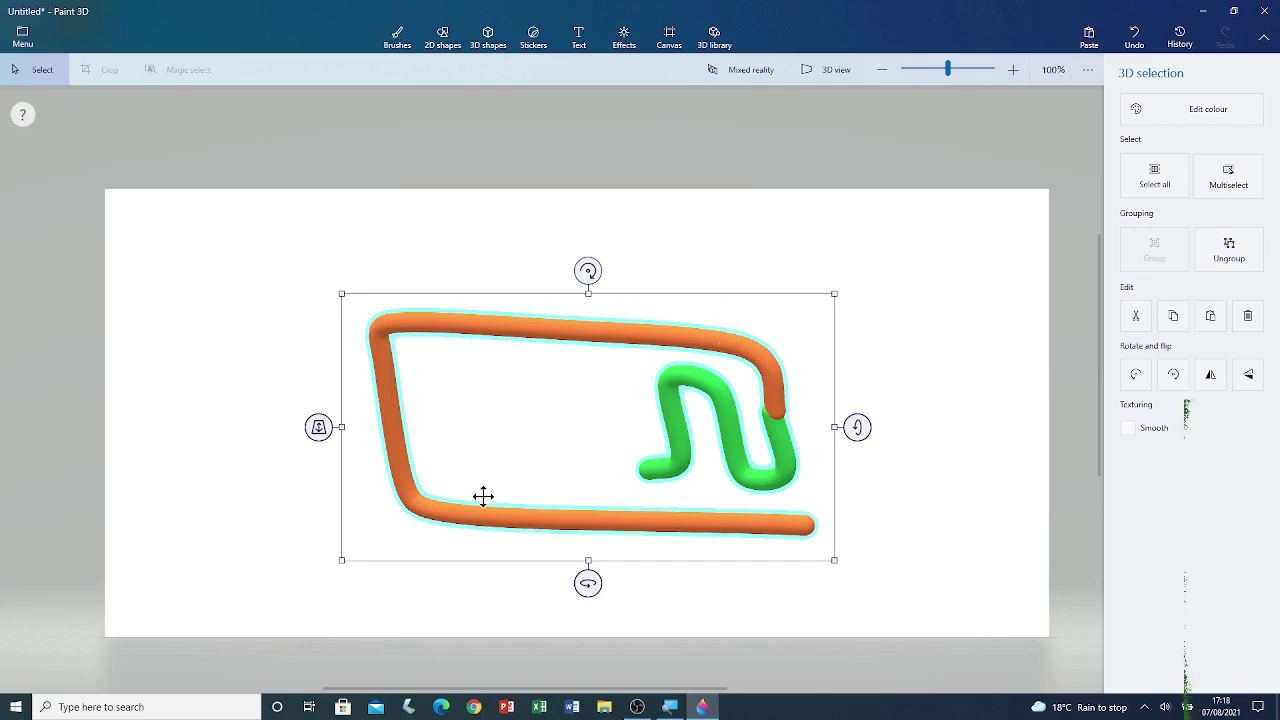
# Shrink the orange and green drawing to under half its size, move it to the canvas's upper-right corner and deselect it
pyautogui.click(339, 561)
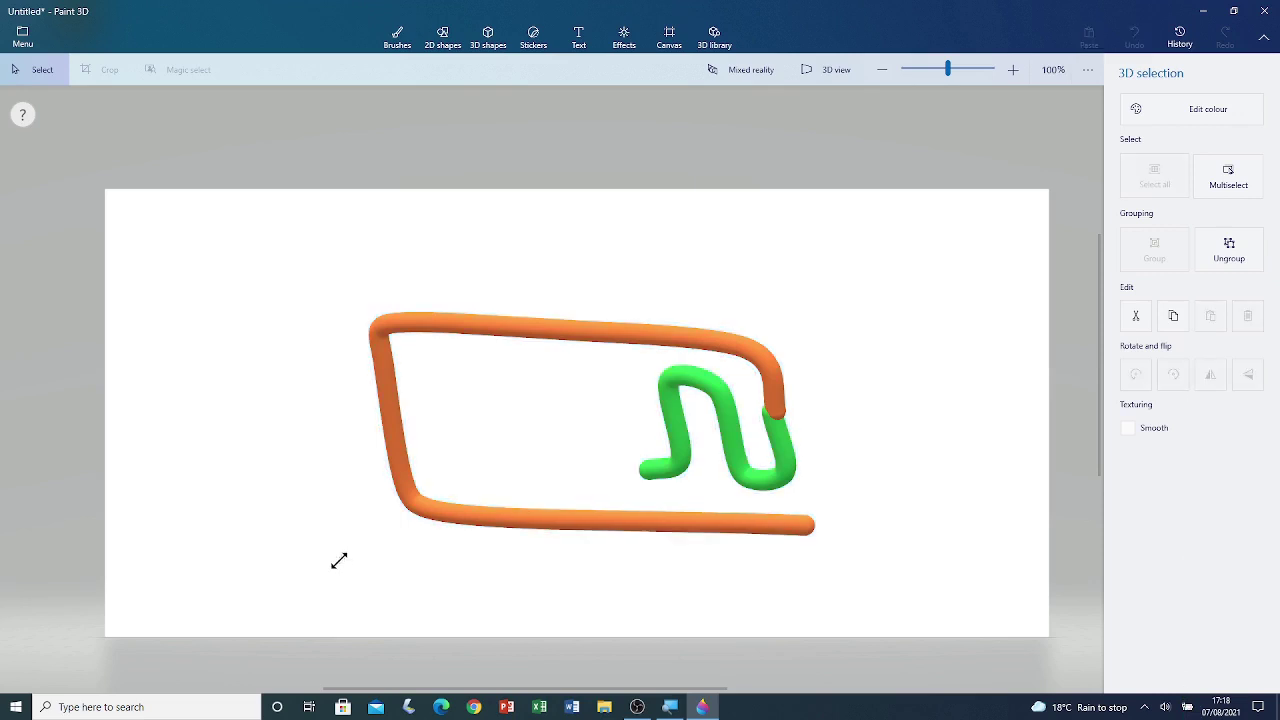
pyautogui.moveTo(346, 553); pyautogui.dragTo(641, 334)
pyautogui.moveTo(674, 220); pyautogui.dragTo(987, 268)
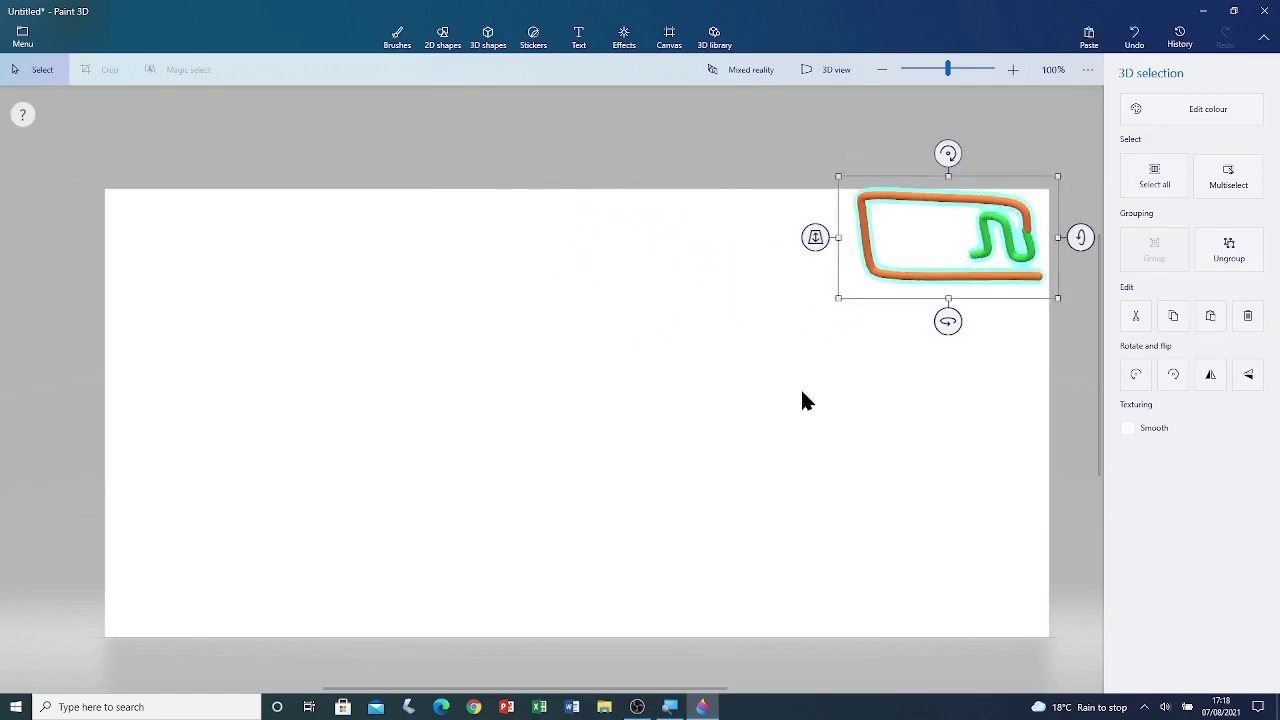
pyautogui.click(876, 341)
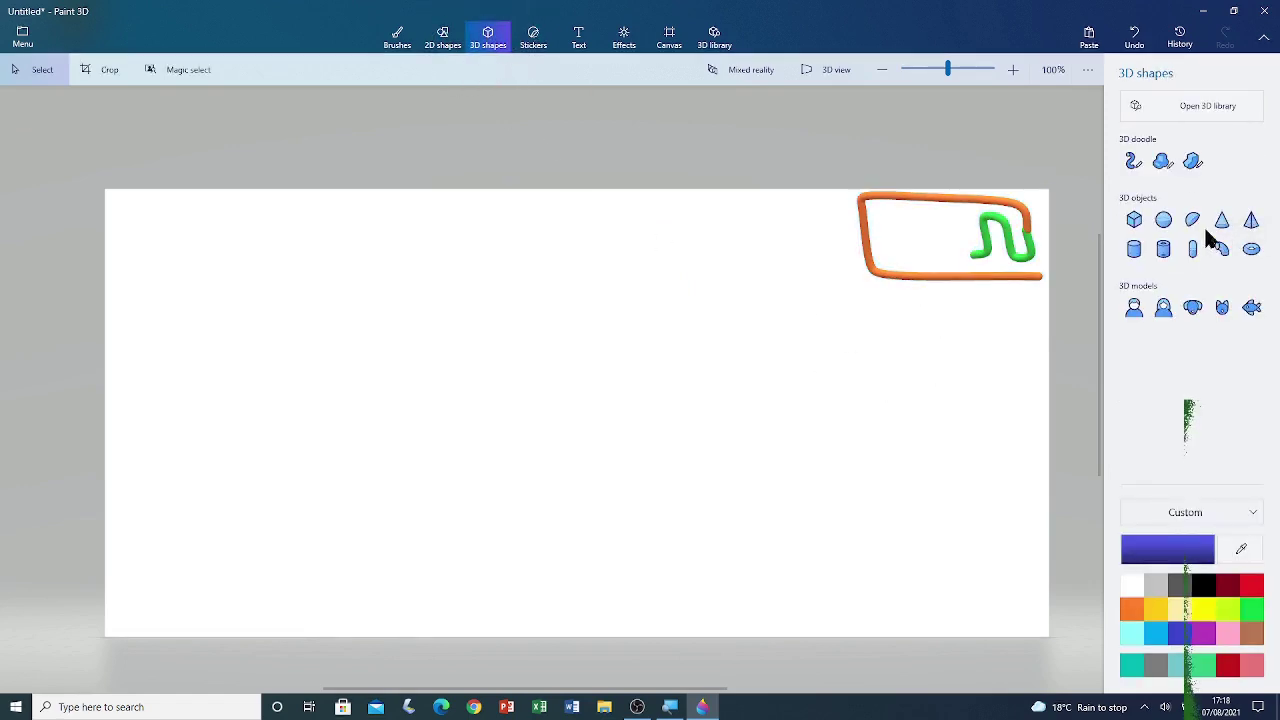
# Set up the Tube brush with the star-shaped profile, the taper that narrows towards the end, and a thickness of 50 px
pyautogui.click(1133, 163)
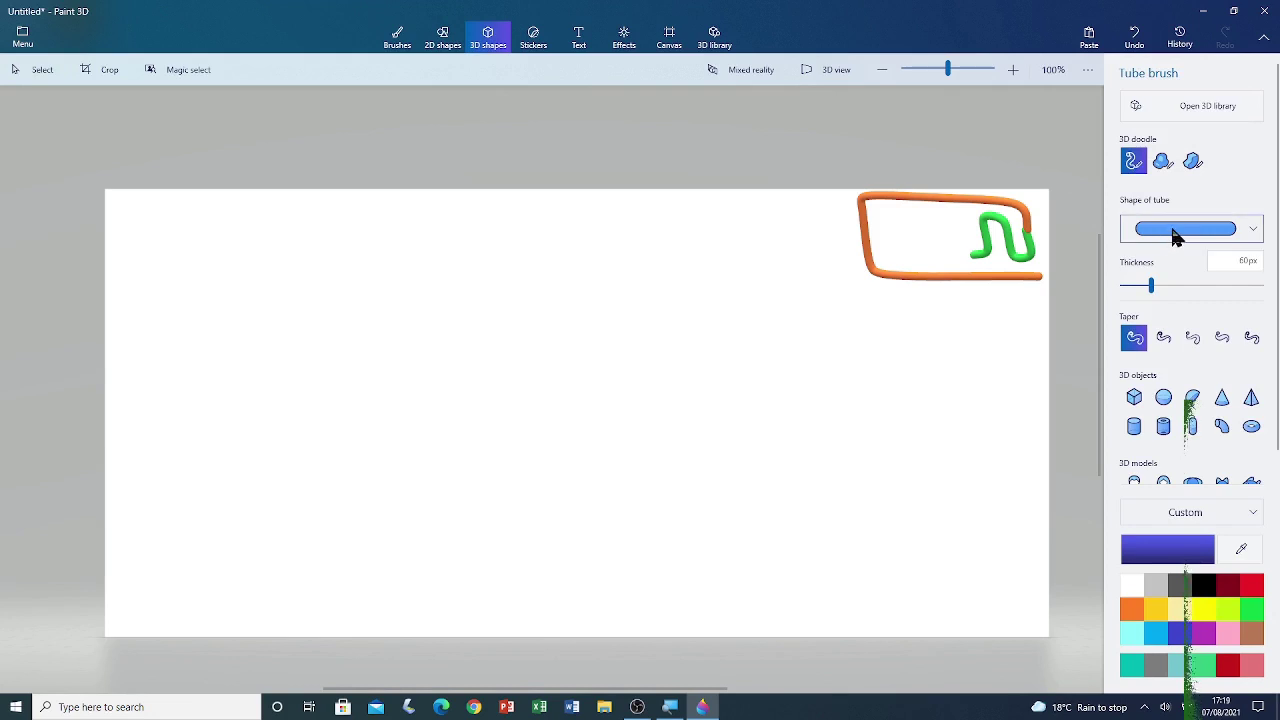
pyautogui.click(1170, 236)
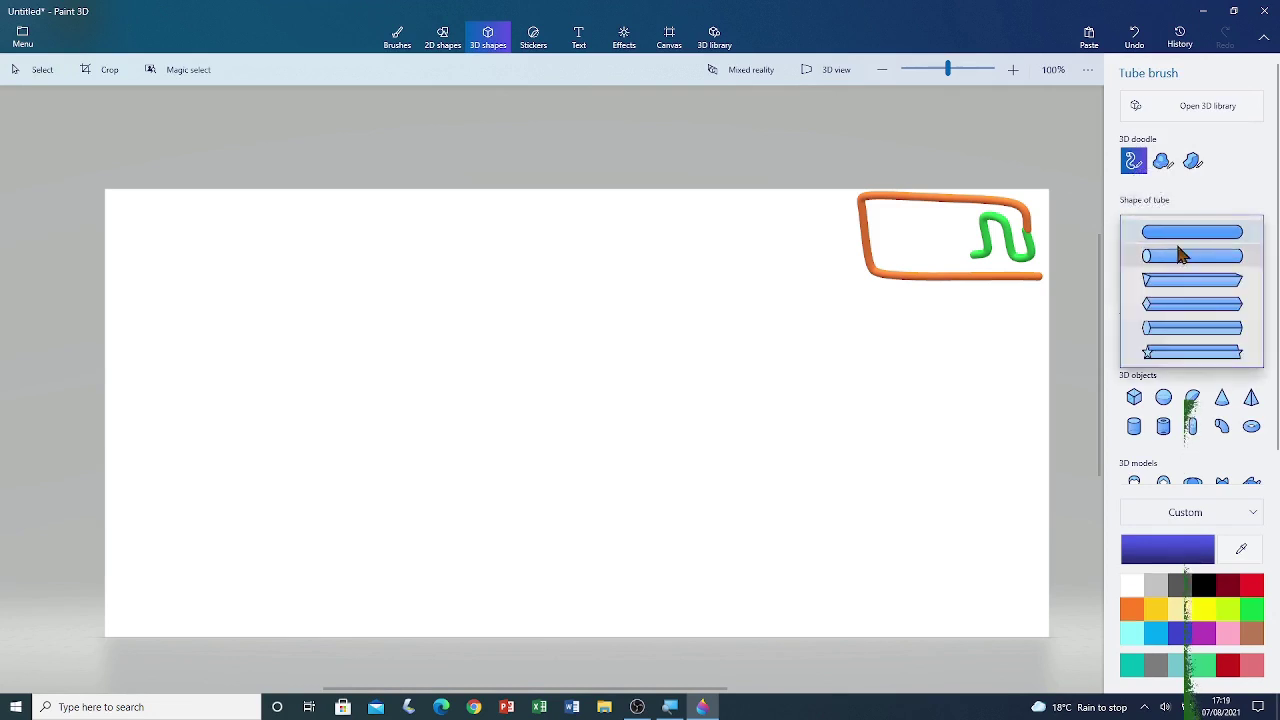
pyautogui.click(1175, 353)
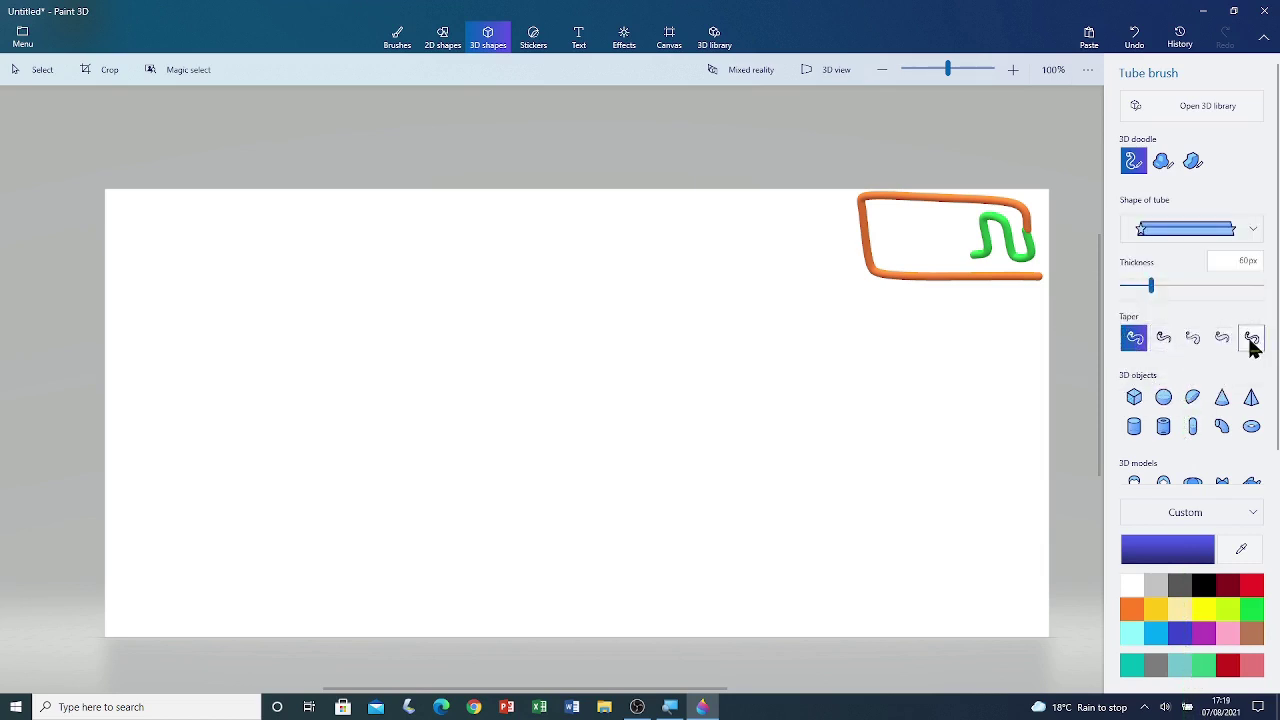
pyautogui.click(1163, 340)
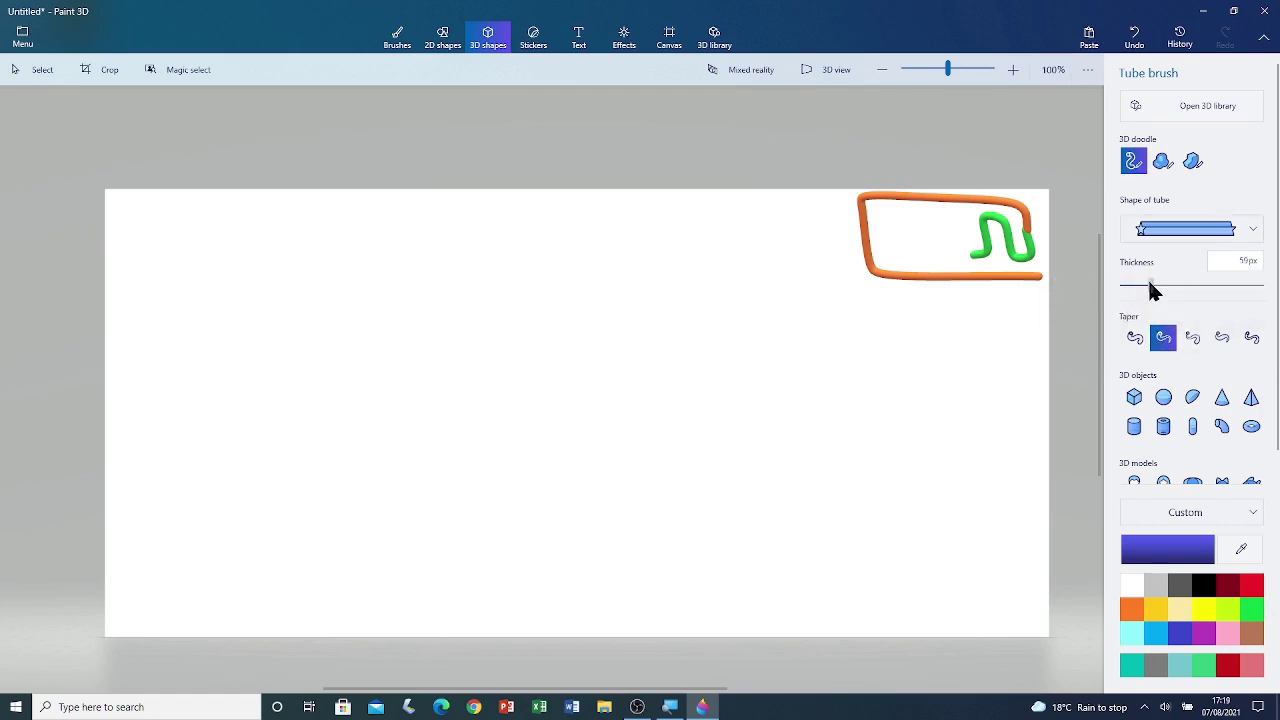
pyautogui.moveTo(1148, 283); pyautogui.dragTo(1147, 285)
# Draw a long winding star-profile tube across the canvas's left half, add a short curved tube beneath it and finish the doodle
pyautogui.click(121, 220)
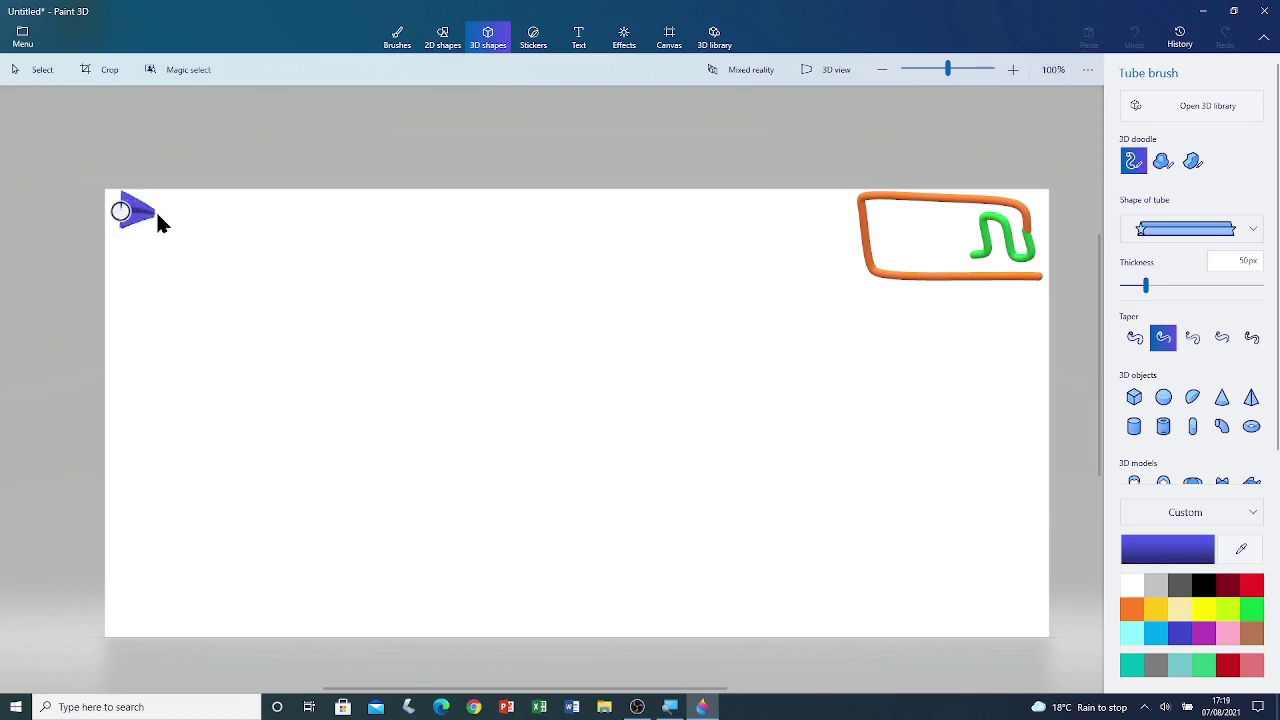
pyautogui.moveTo(228, 235); pyautogui.dragTo(450, 241)
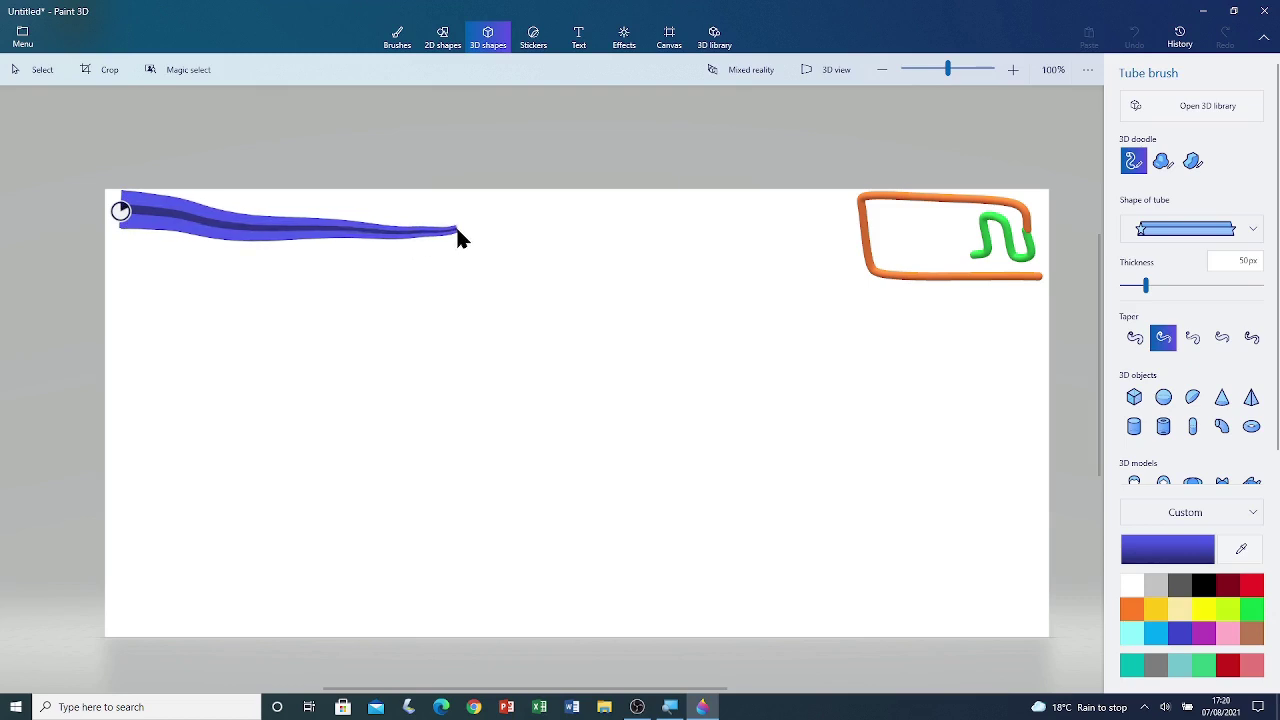
pyautogui.moveTo(457, 230)
pyautogui.mouseDown()
pyautogui.moveTo(578, 238)
pyautogui.moveTo(593, 276)
pyautogui.moveTo(556, 289)
pyautogui.moveTo(138, 280)
pyautogui.moveTo(123, 315)
pyautogui.moveTo(133, 333)
pyautogui.moveTo(232, 355)
pyautogui.moveTo(552, 355)
pyautogui.moveTo(576, 395)
pyautogui.moveTo(536, 406)
pyautogui.moveTo(204, 398)
pyautogui.moveTo(142, 428)
pyautogui.moveTo(151, 455)
pyautogui.moveTo(205, 464)
pyautogui.mouseUp()
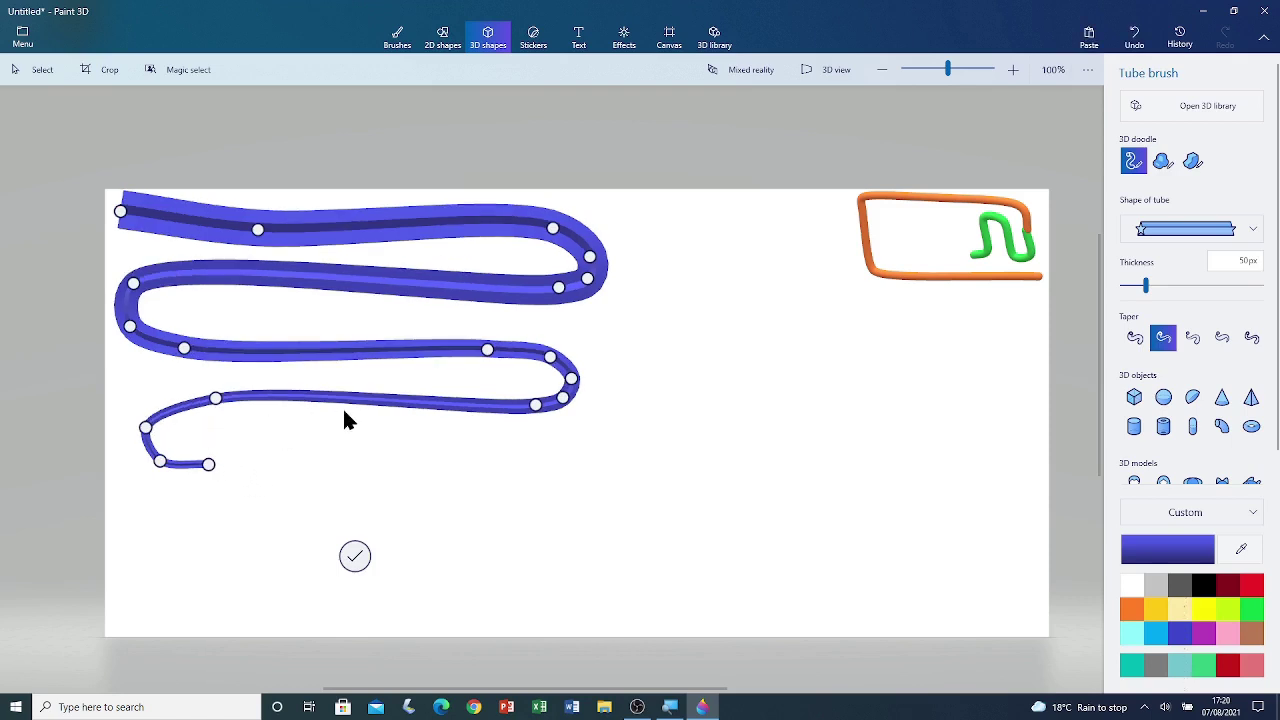
pyautogui.press('Return')
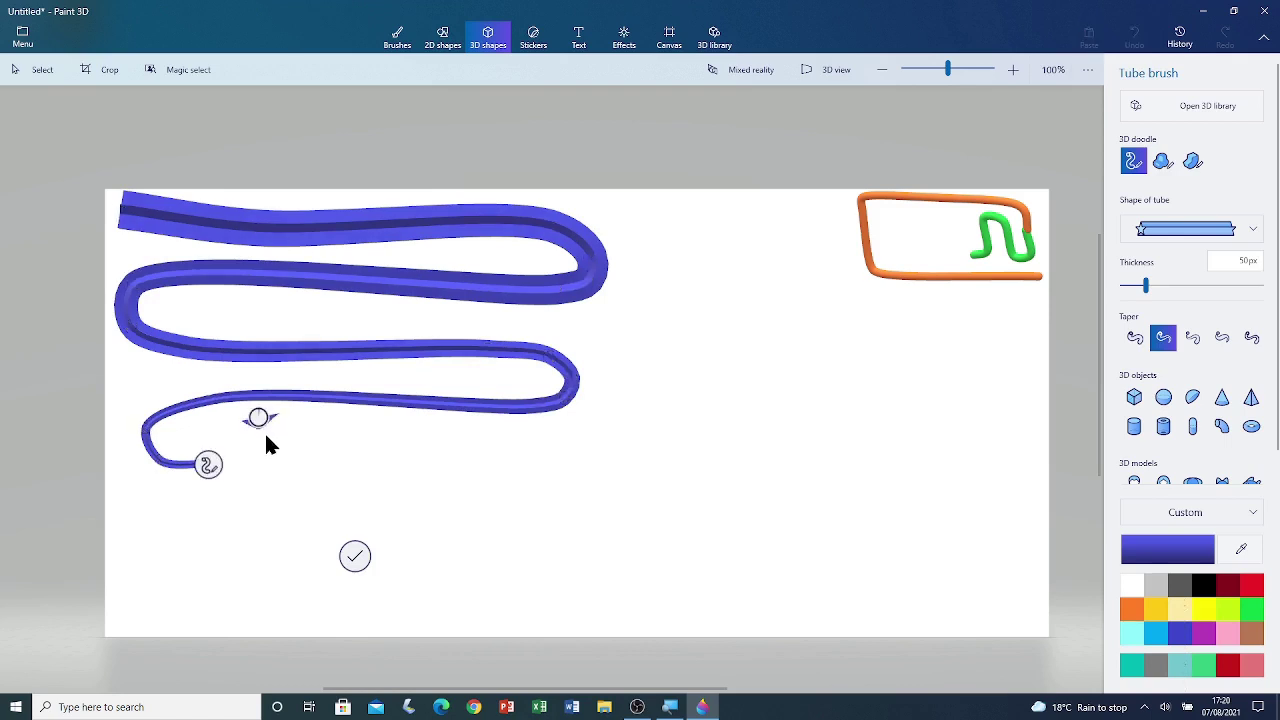
pyautogui.moveTo(329, 504)
pyautogui.mouseDown()
pyautogui.moveTo(394, 509)
pyautogui.moveTo(469, 474)
pyautogui.moveTo(467, 455)
pyautogui.moveTo(340, 432)
pyautogui.mouseUp()
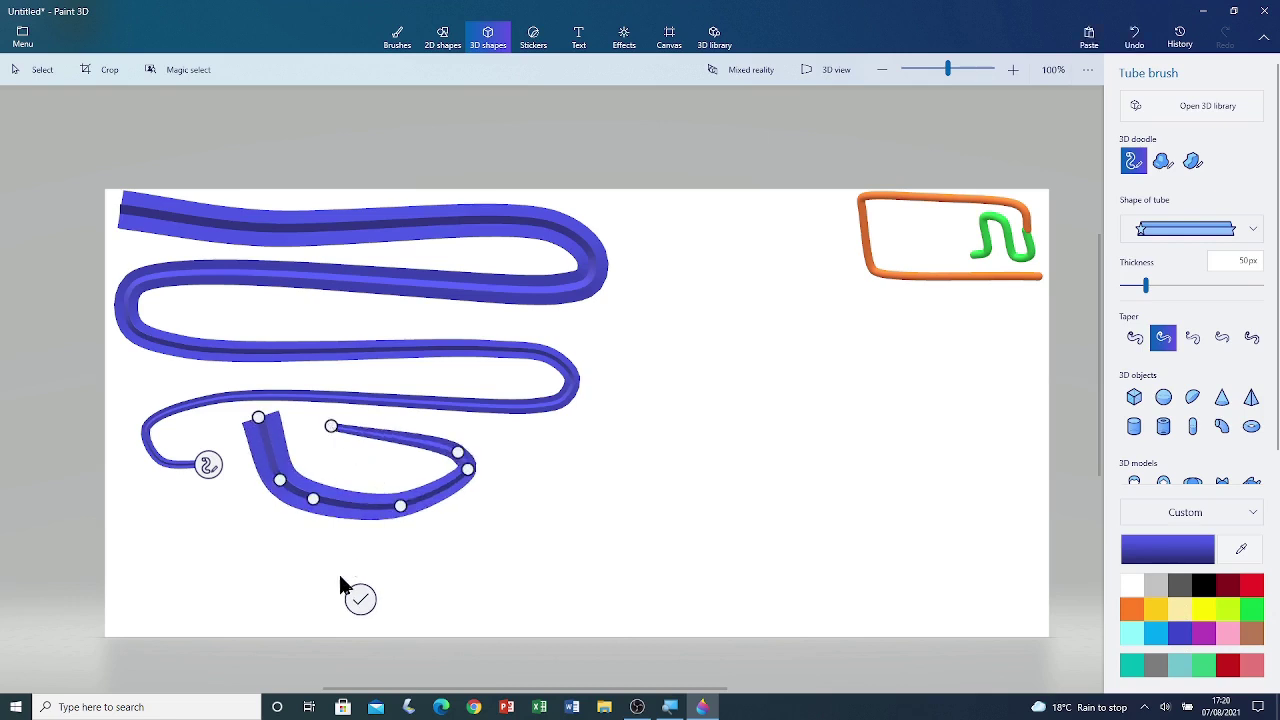
pyautogui.click(364, 604)
# Examine the star-profile doodle up close and spin it about the y-axis so that part of it passes behind the canvas
pyautogui.keyDown('ctrl'); pyautogui.scroll(2, 517, 474); pyautogui.keyUp('ctrl')
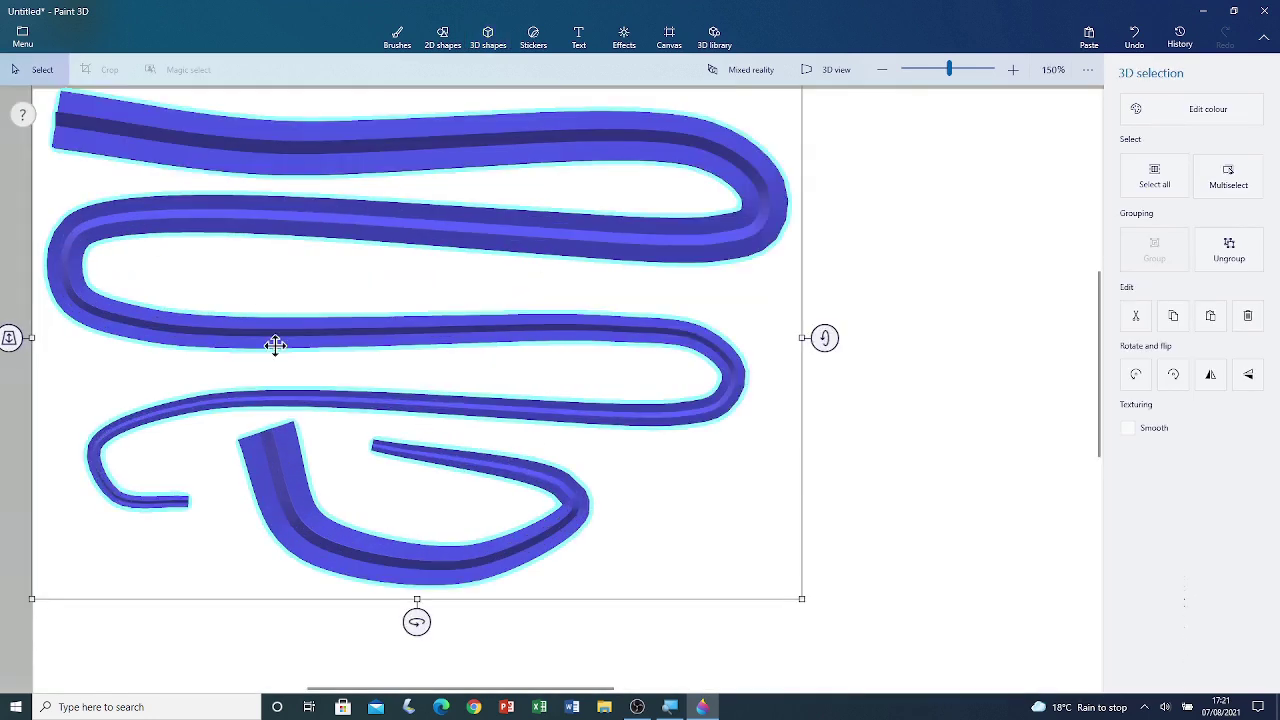
pyautogui.keyDown('ctrl'); pyautogui.scroll(-2, 440, 354); pyautogui.keyUp('ctrl')
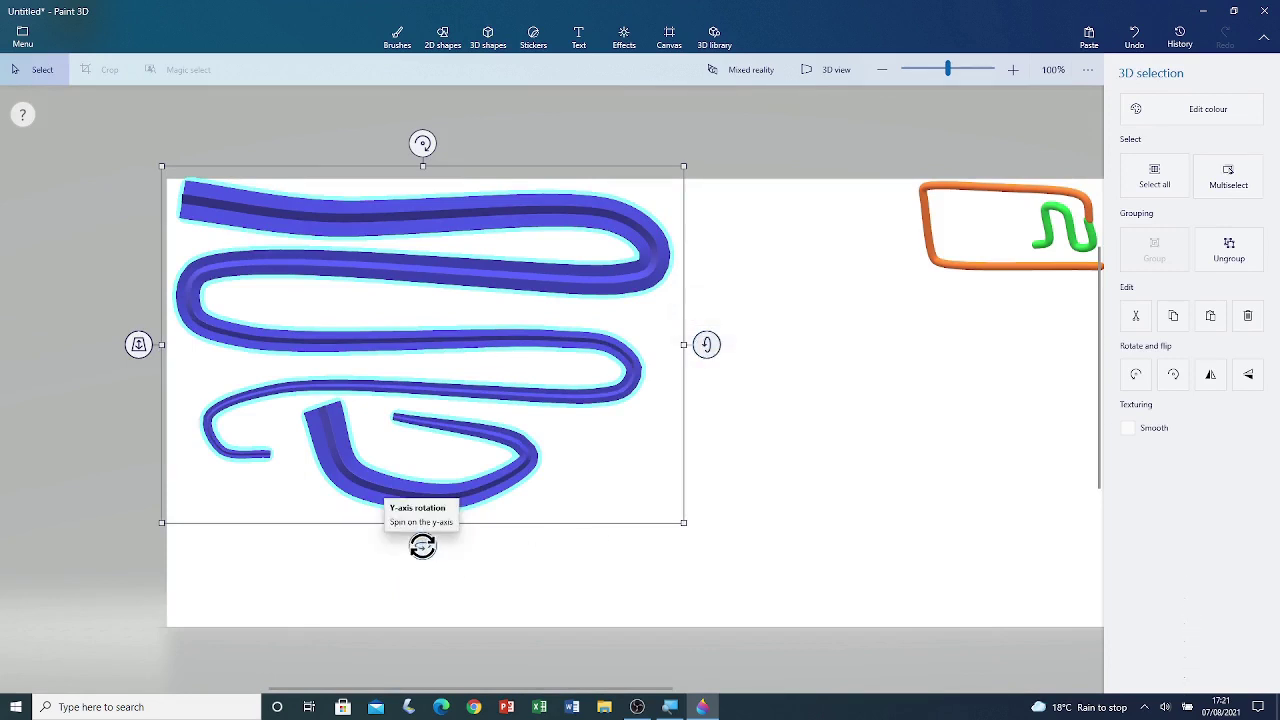
pyautogui.moveTo(422, 545)
pyautogui.mouseDown()
pyautogui.moveTo(634, 551)
pyautogui.moveTo(616, 549)
pyautogui.mouseUp()
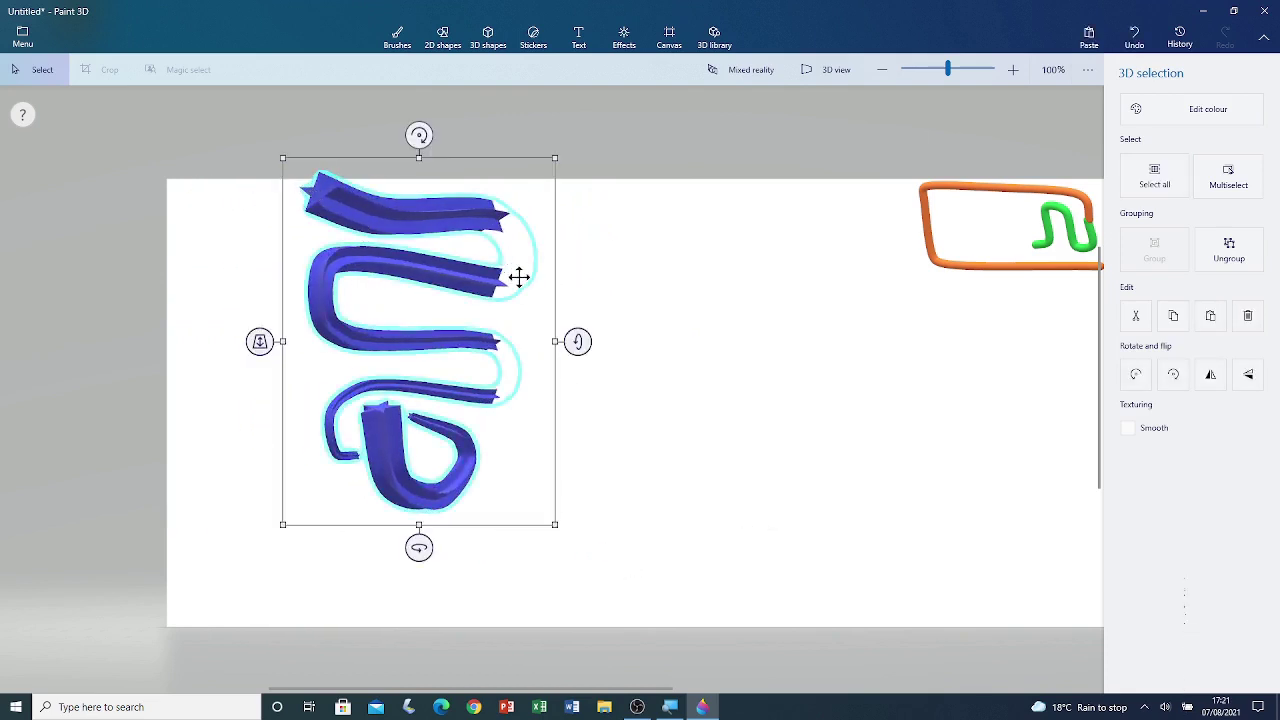
# Rotate the blue star-profile doodle about the x-axis, turn it about the y-axis to bring it in front of the canvas, and deselect it
pyautogui.moveTo(578, 342)
pyautogui.mouseDown()
pyautogui.moveTo(543, 369)
pyautogui.moveTo(418, 398)
pyautogui.mouseUp()
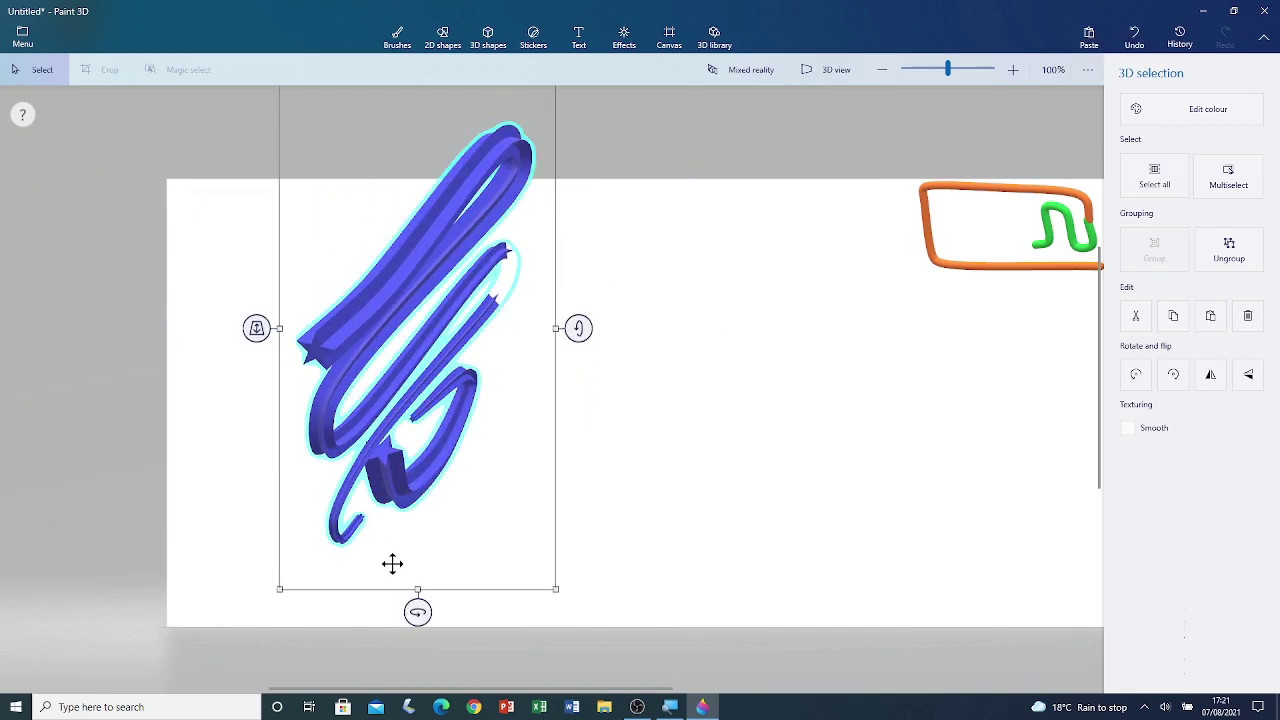
pyautogui.moveTo(417, 614); pyautogui.dragTo(386, 610)
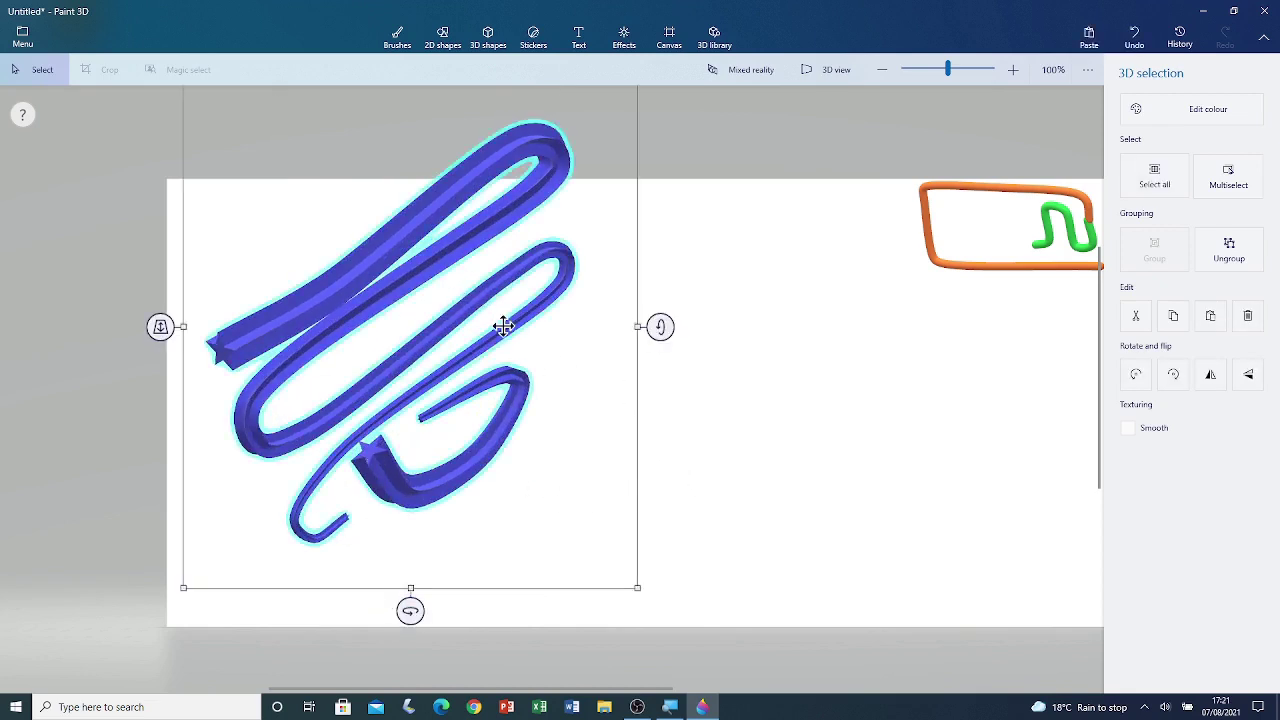
pyautogui.scroll(-5, 500, 323)
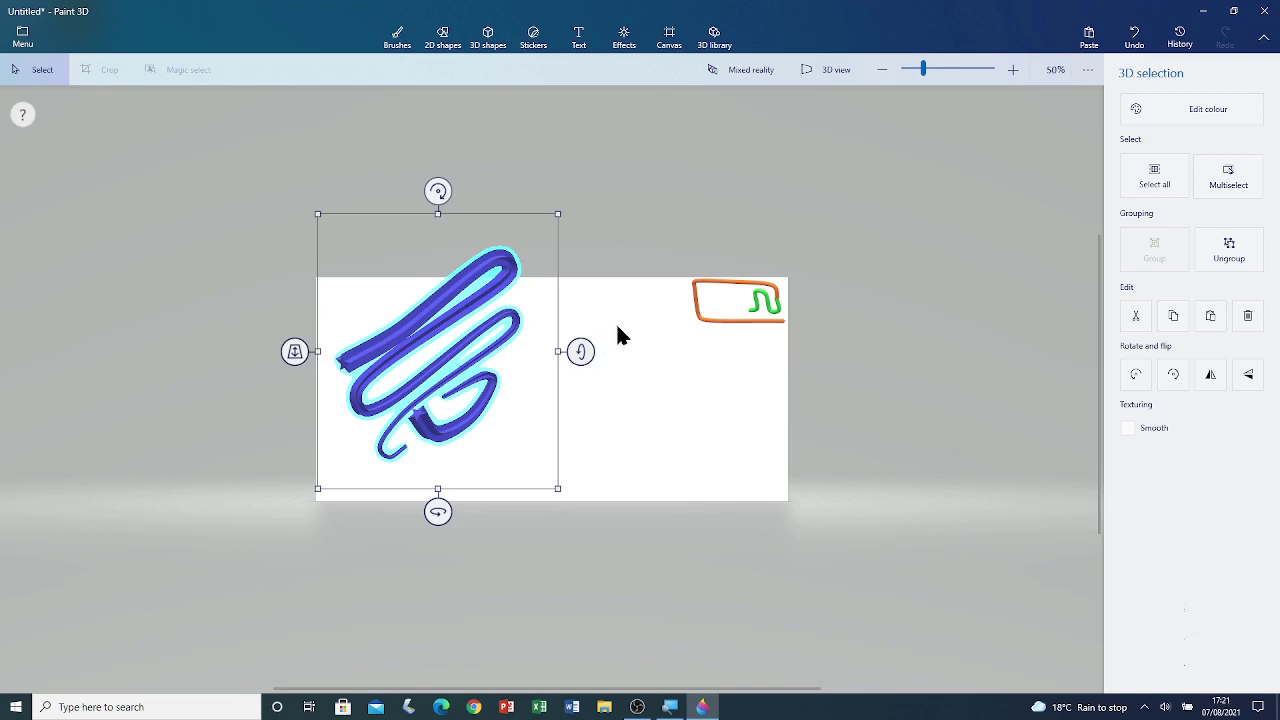
pyautogui.click(598, 401)
pyautogui.scroll(2, 502, 372)
pyautogui.scroll(1, 476, 376)
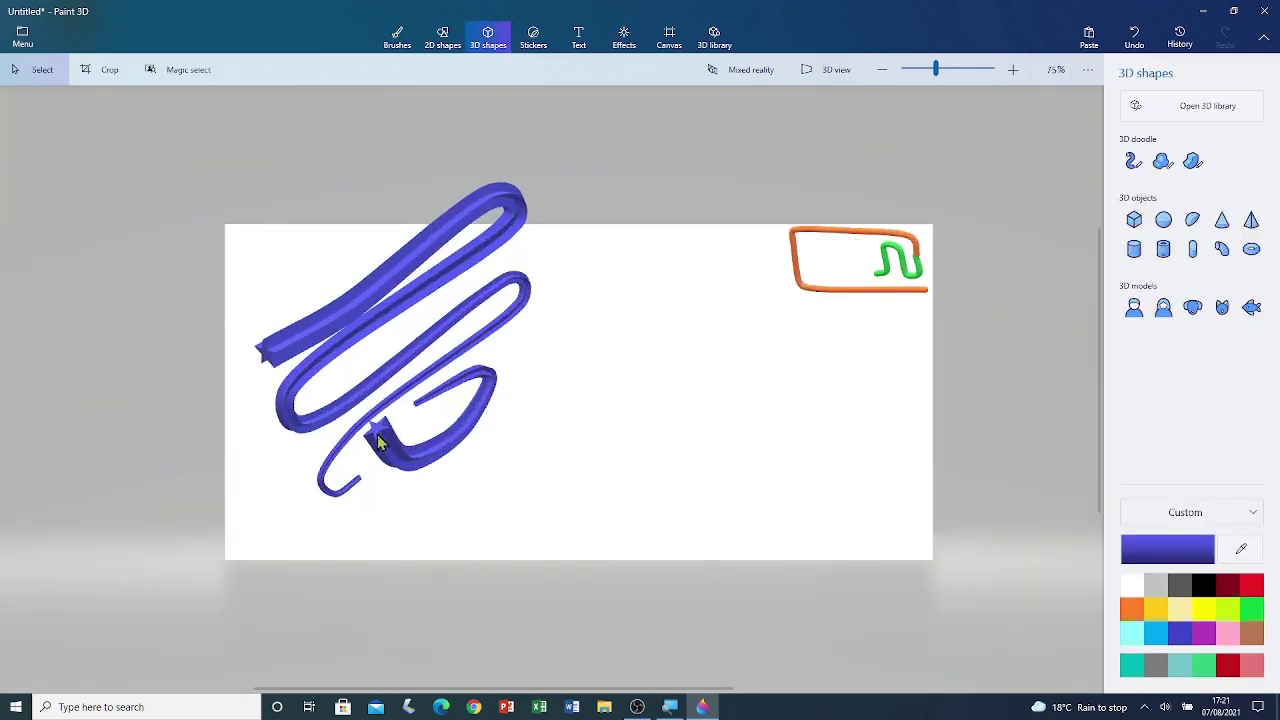
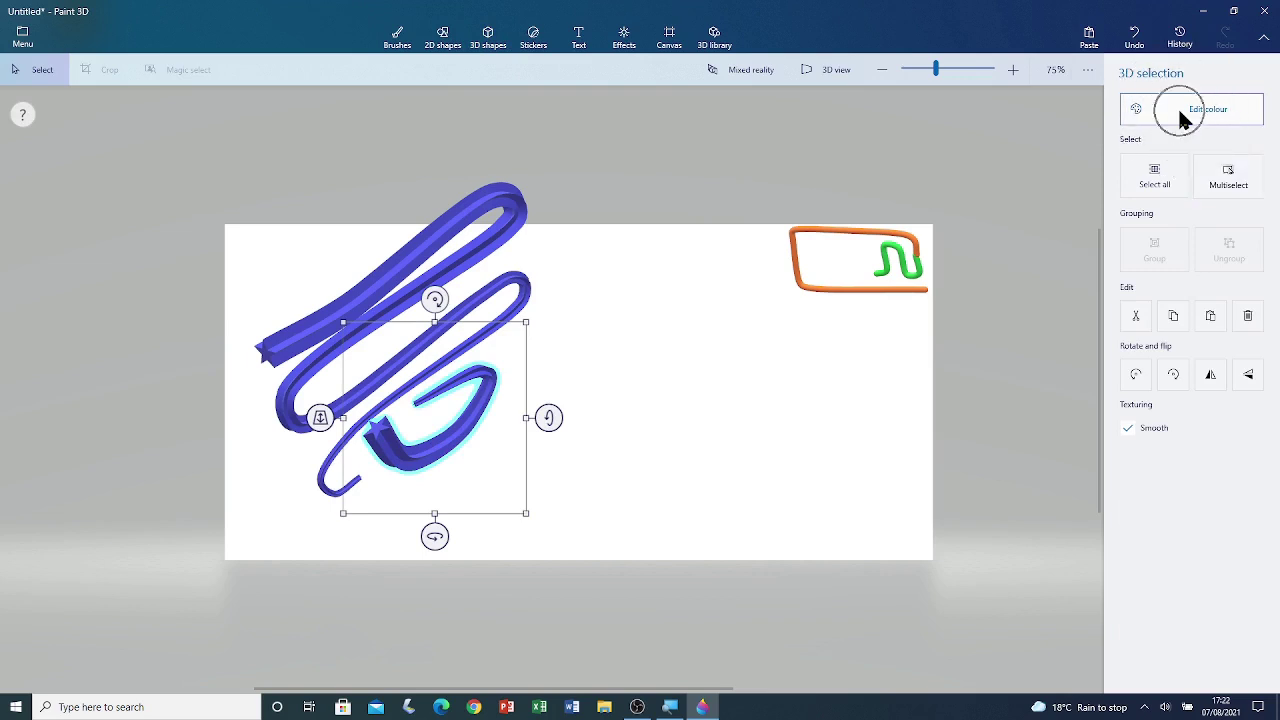
# Recolour the short curved star-profile tube yellow and the long winding tube red
pyautogui.click(1037, 232)
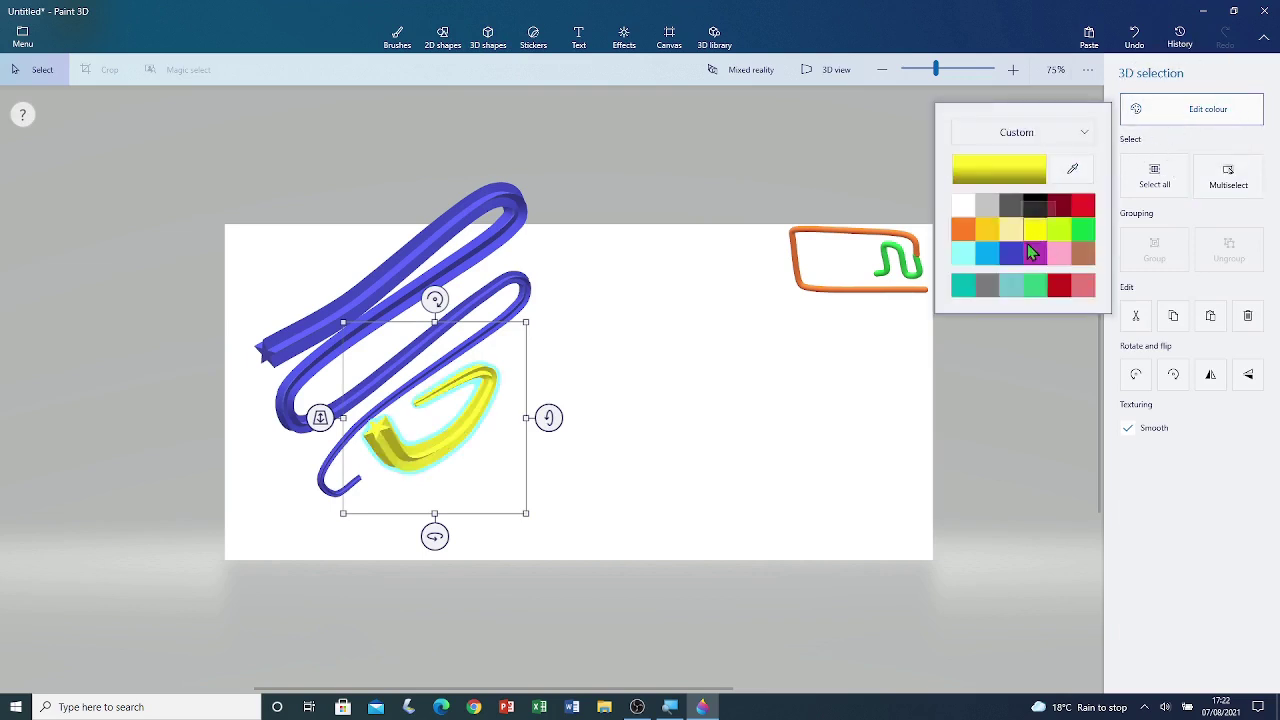
pyautogui.click(293, 343)
pyautogui.click(293, 343)
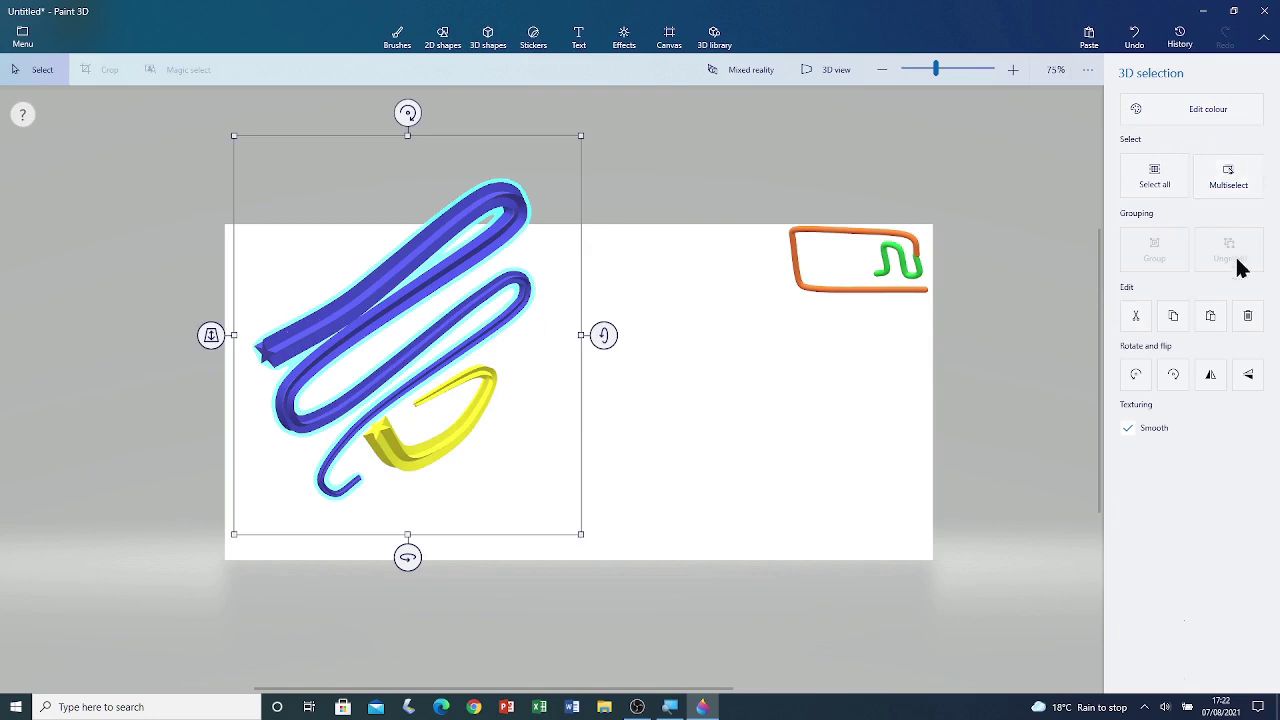
pyautogui.click(1200, 117)
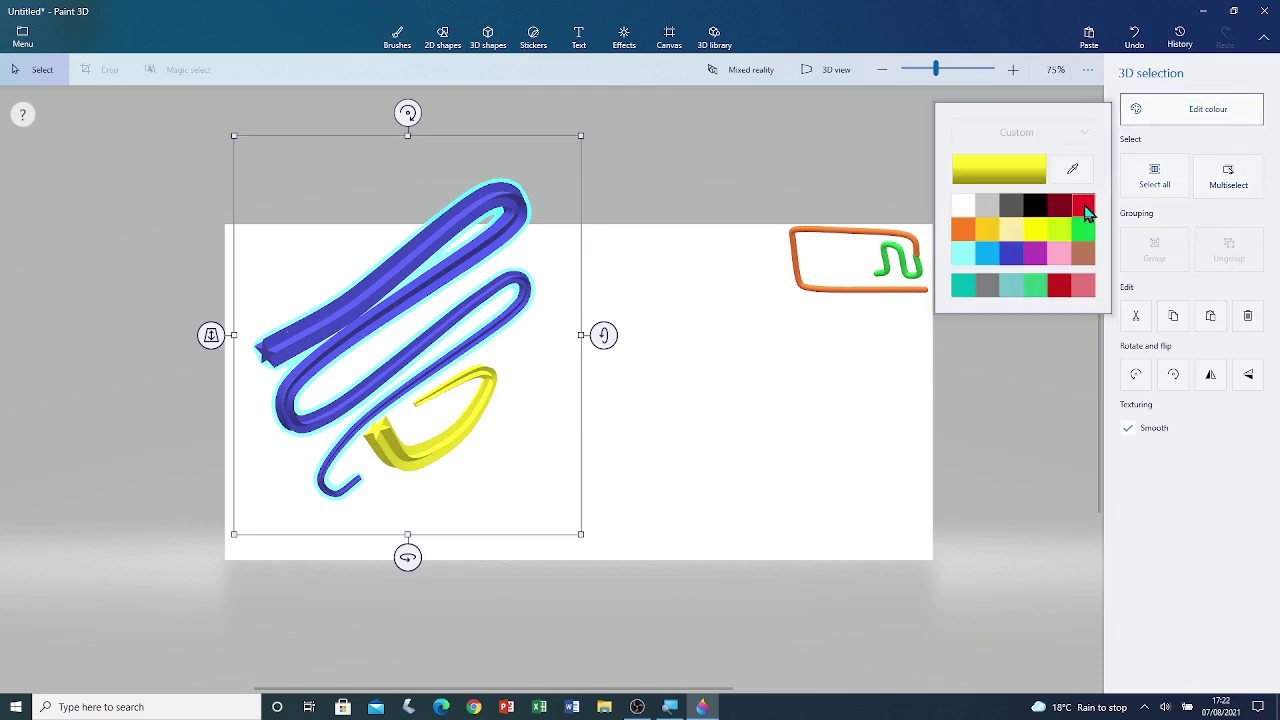
pyautogui.click(1084, 207)
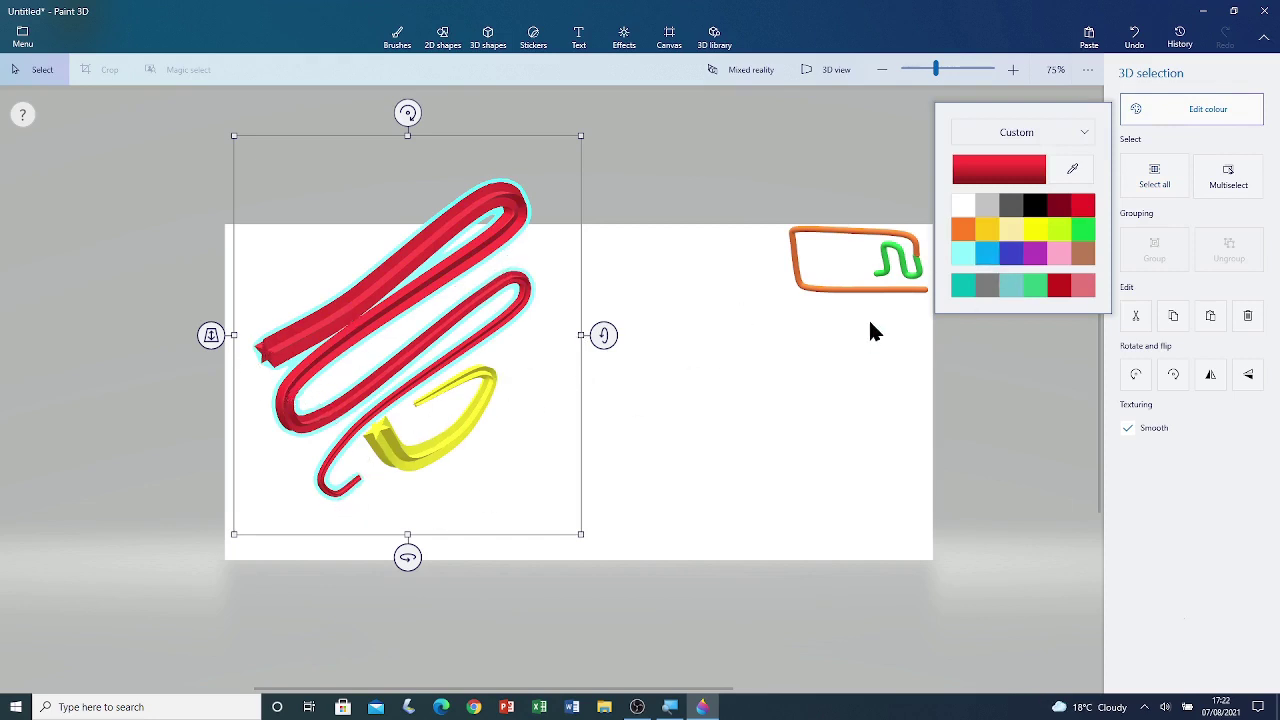
# Select the yellow tube together with the red one and group them
pyautogui.click(1248, 182)
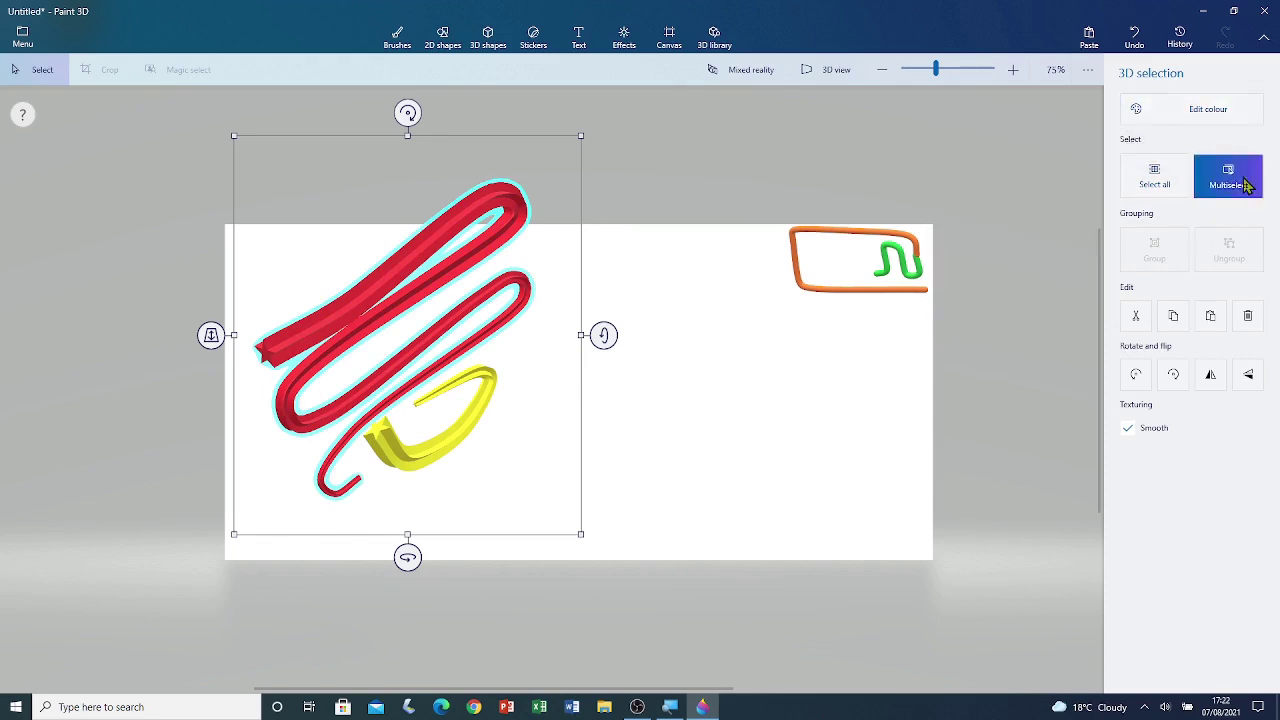
pyautogui.click(394, 458)
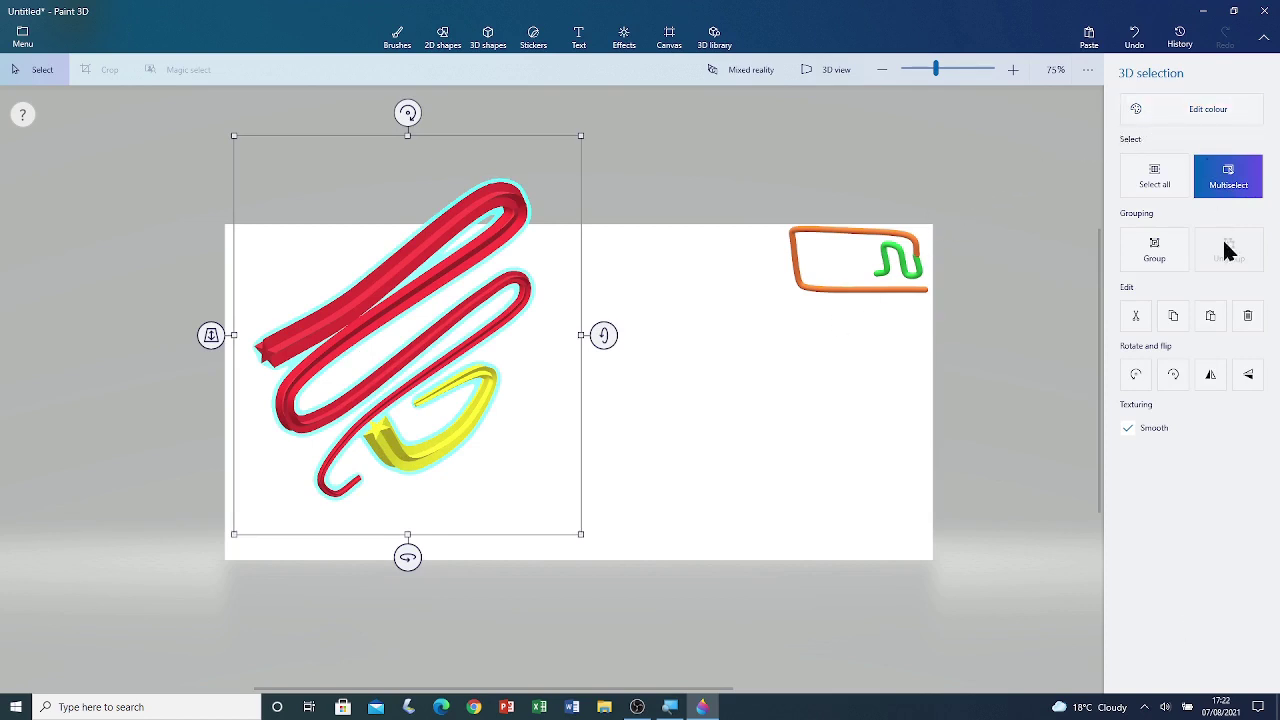
pyautogui.click(1159, 260)
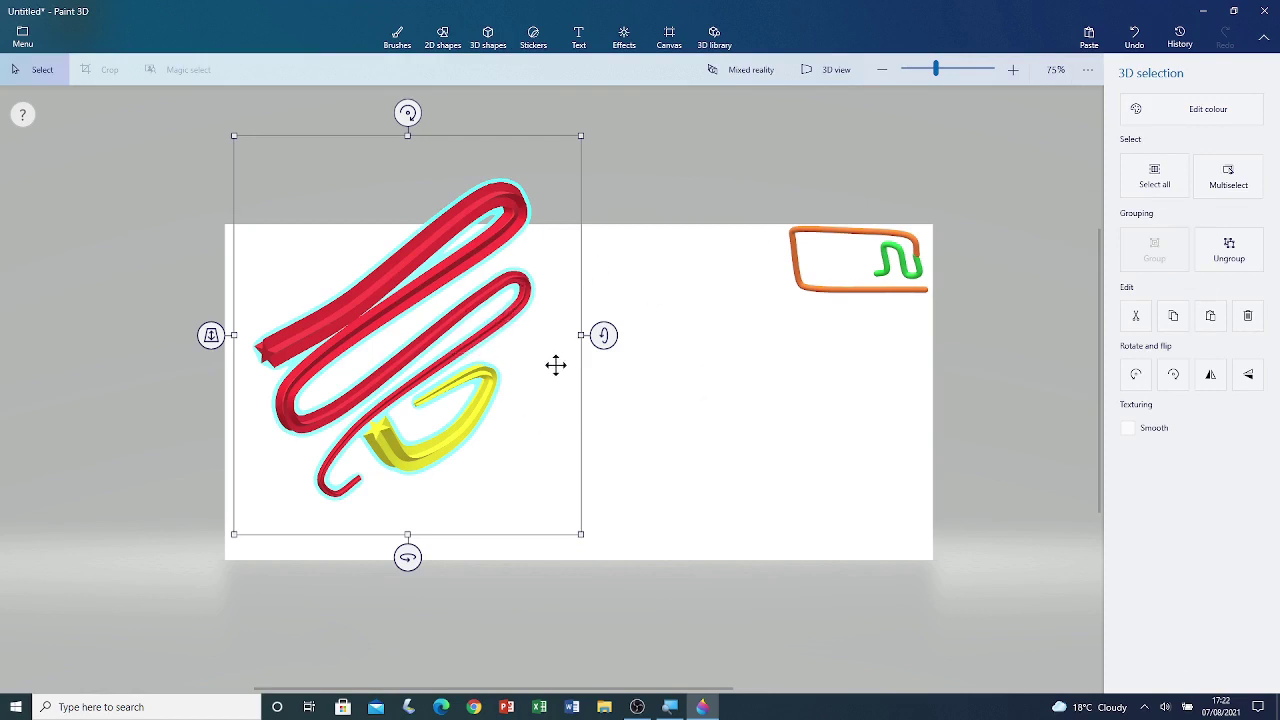
# Rotate the red and yellow group about the x- and y-axes, shrink it, move it fully onto the canvas's left half and deselect it
pyautogui.moveTo(603, 335); pyautogui.dragTo(593, 363)
pyautogui.moveTo(406, 566); pyautogui.dragTo(346, 533)
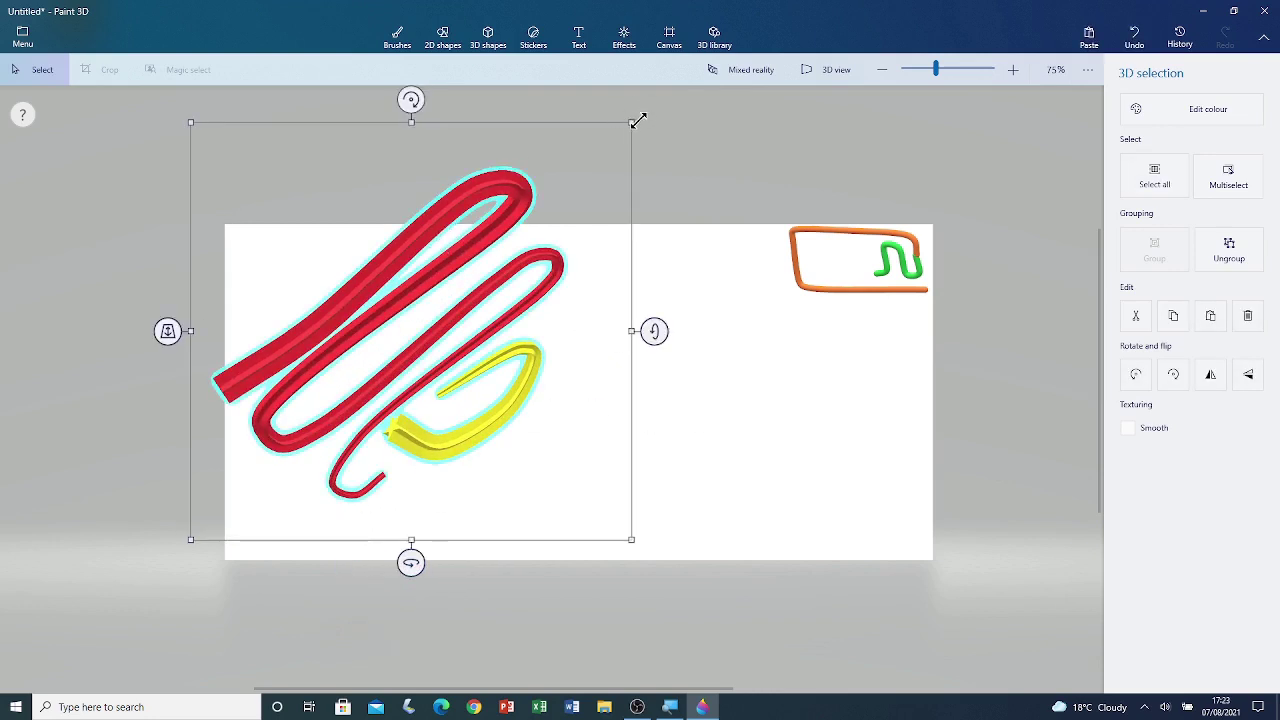
pyautogui.moveTo(634, 121); pyautogui.dragTo(497, 267)
pyautogui.moveTo(357, 414); pyautogui.dragTo(471, 394)
pyautogui.moveTo(460, 550); pyautogui.dragTo(531, 548)
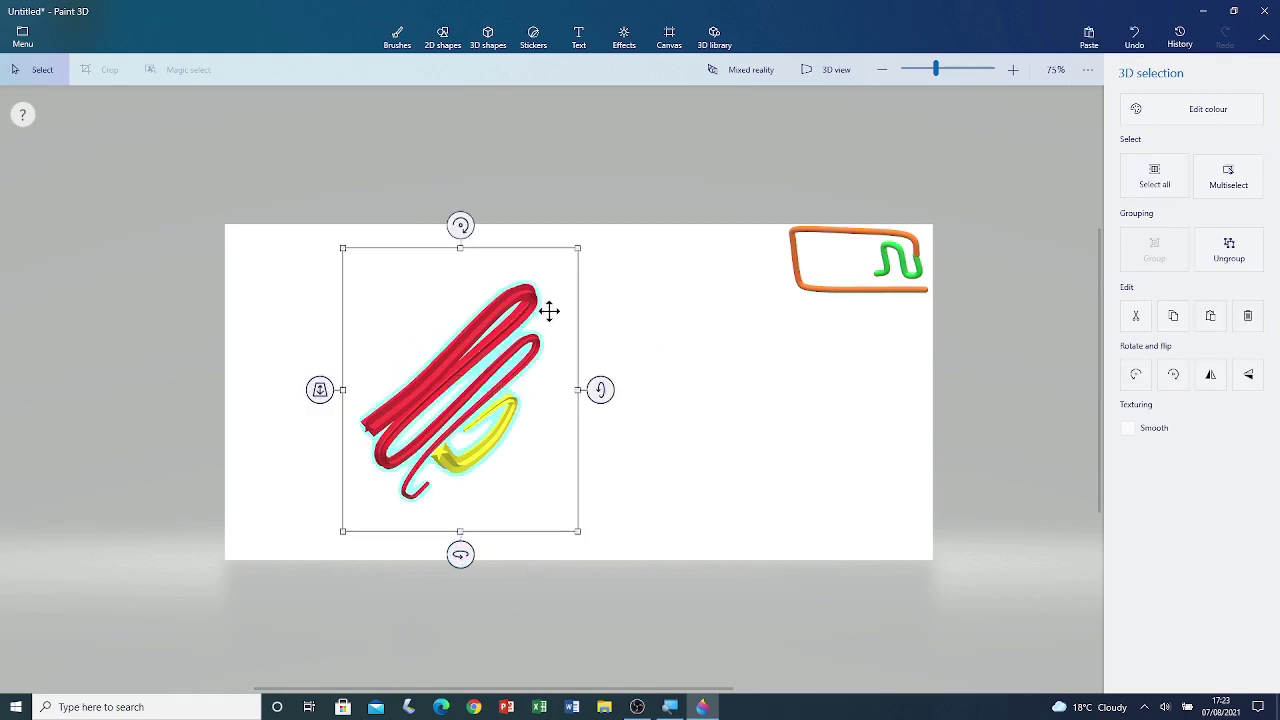
pyautogui.click(624, 320)
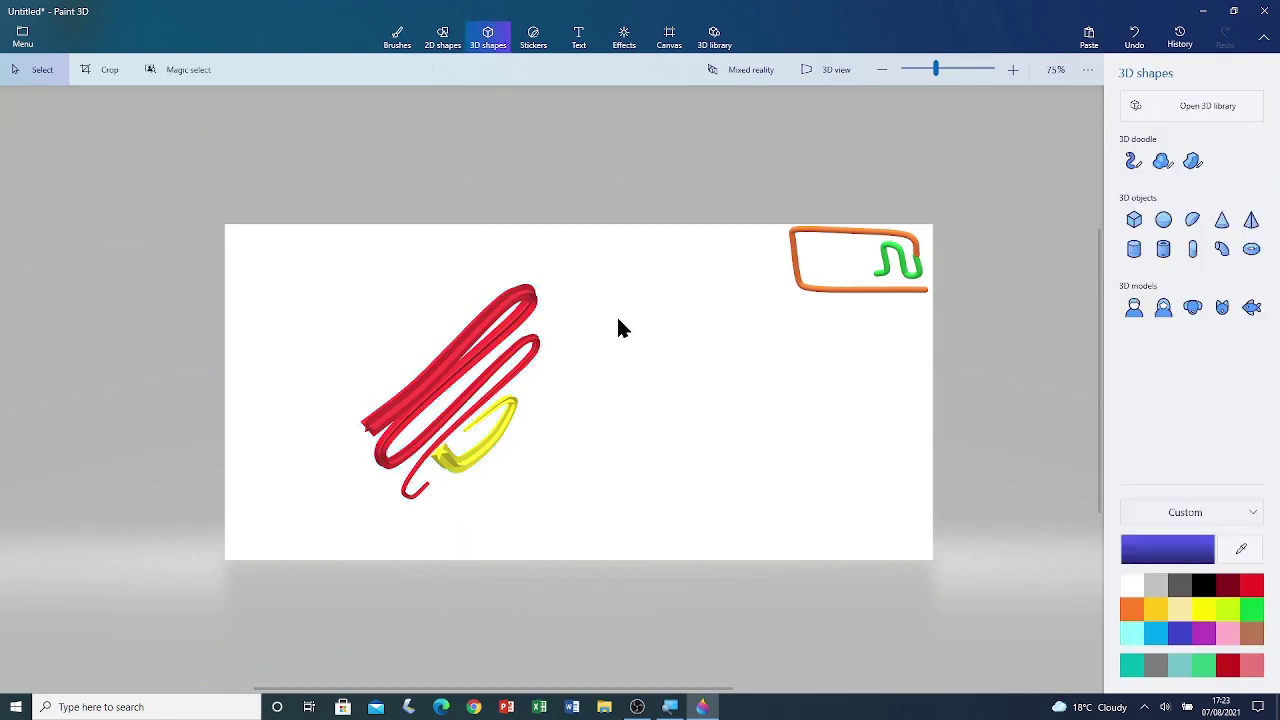
# Activate the Tube brush and review its tube shape, thickness and taper options
pyautogui.click(1140, 162)
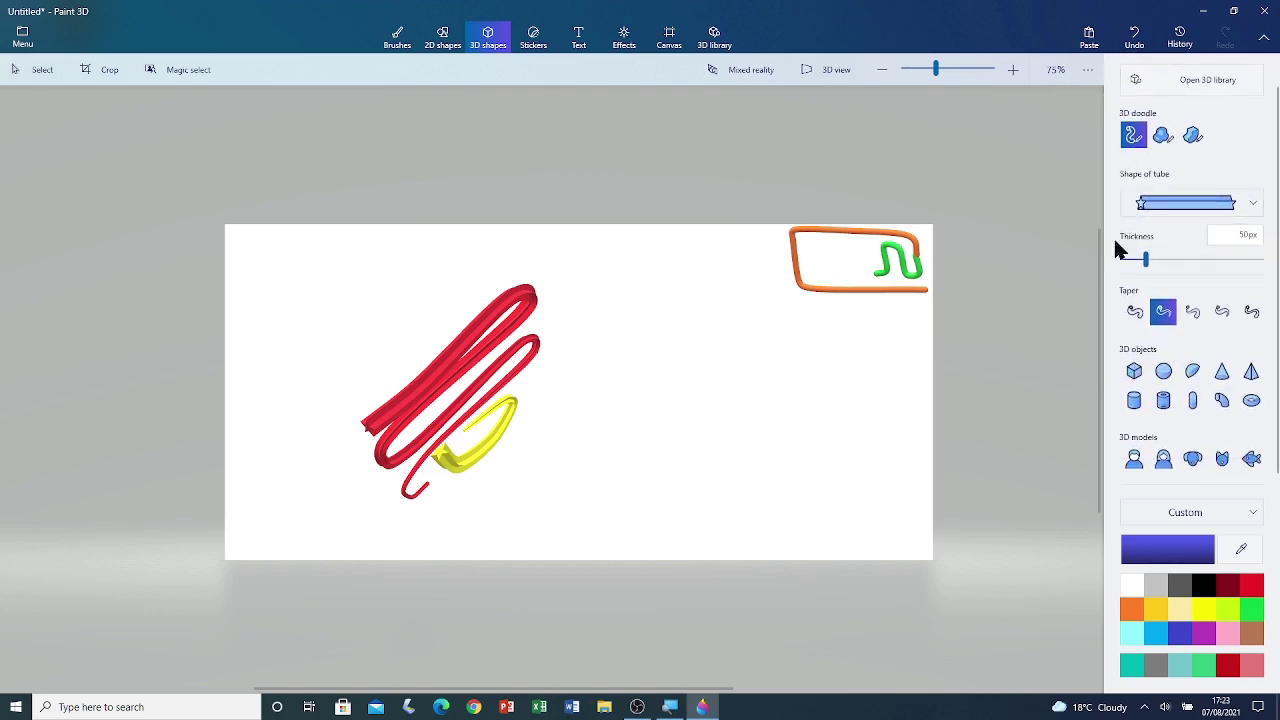
pyautogui.click(1196, 271)
pyautogui.scroll(1, 1130, 280)
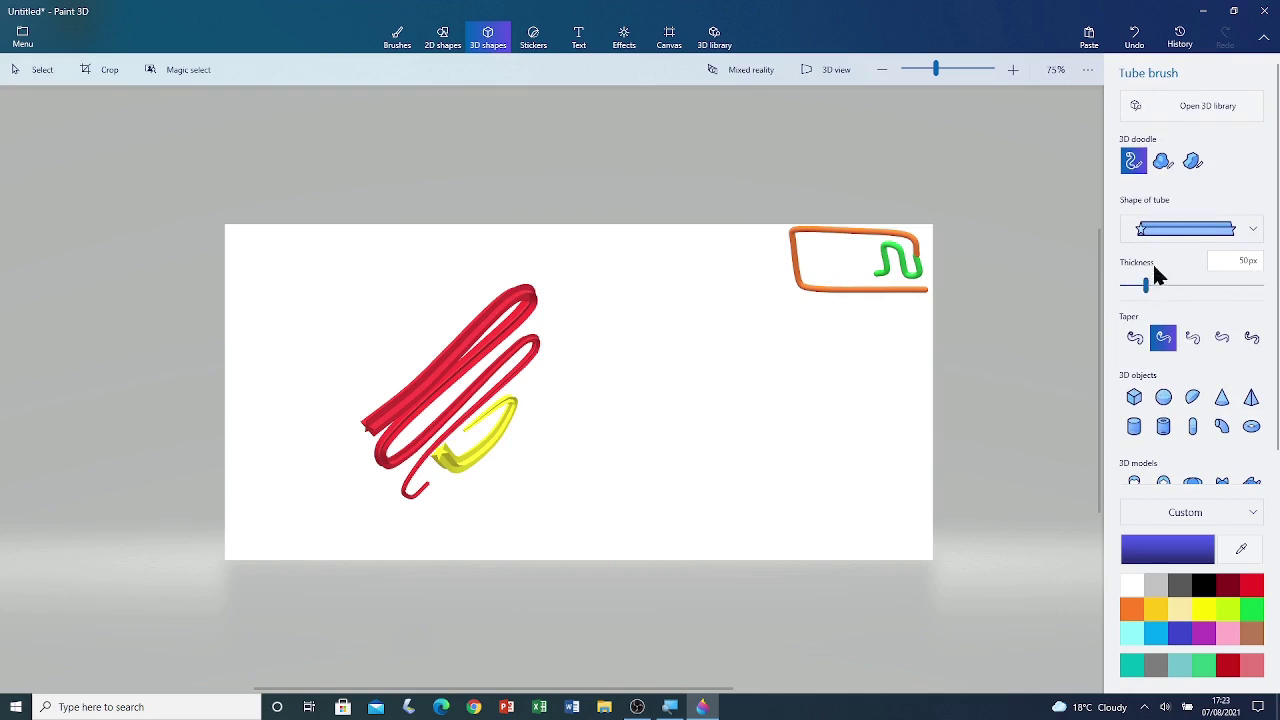
pyautogui.scroll(-1, 1165, 290)
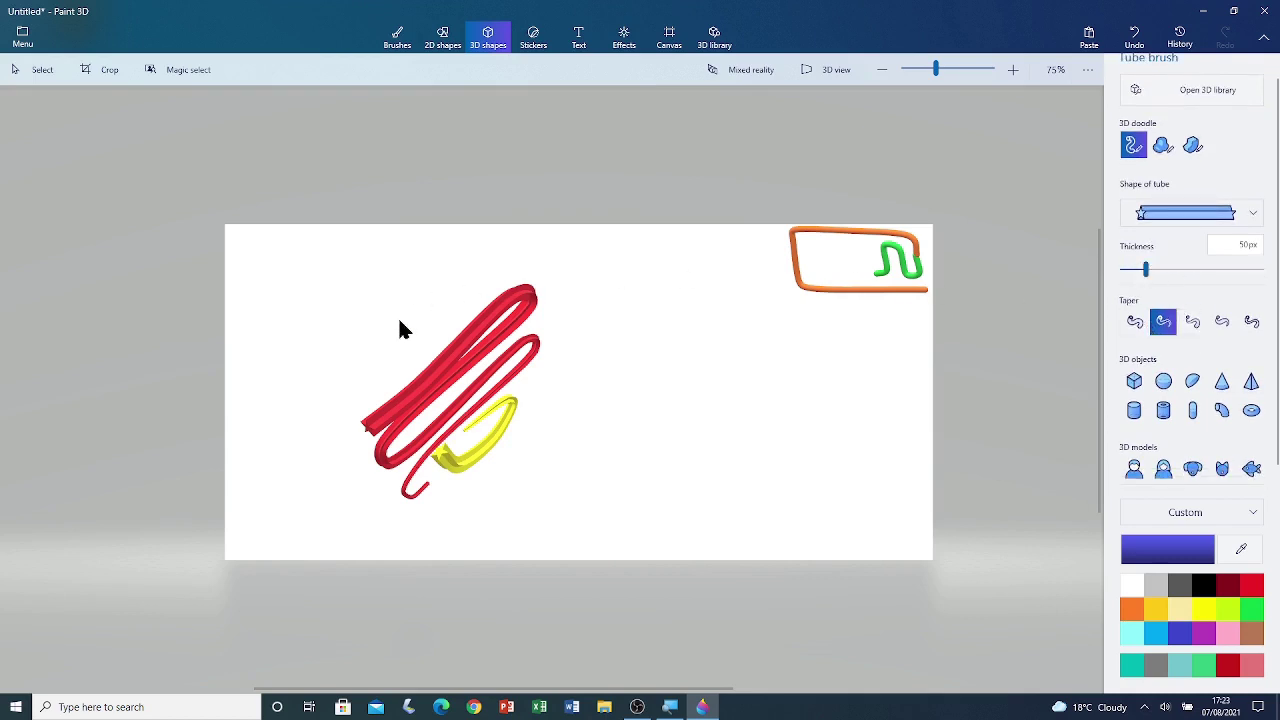
pyautogui.scroll(1, 1165, 297)
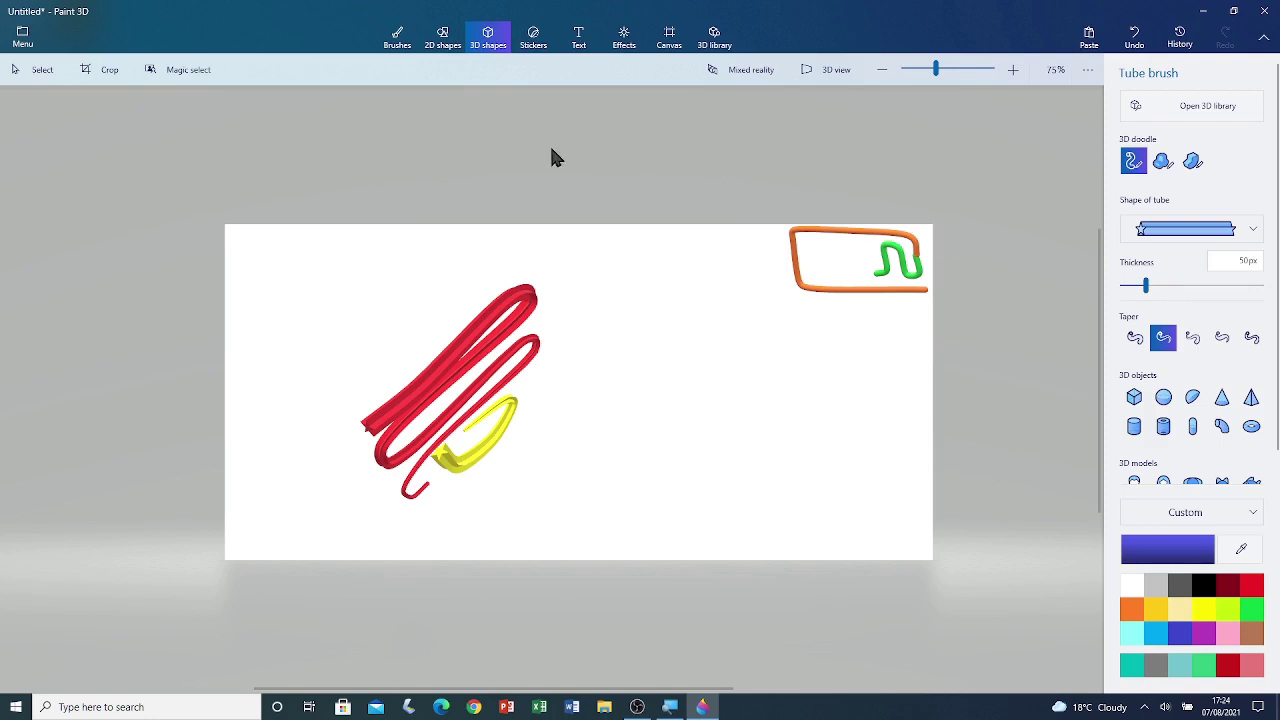
# Save the drawing as a Paint 3D project named Tube Brush and close the program
pyautogui.click(12, 37)
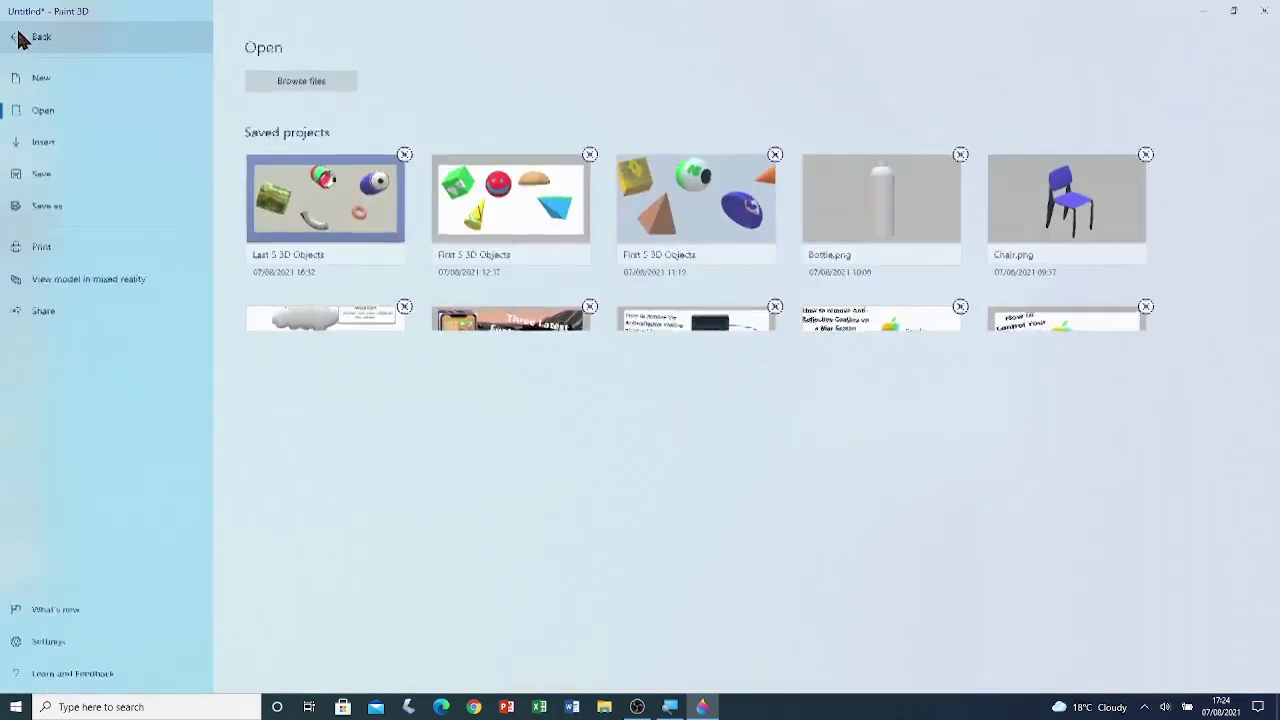
pyautogui.click(87, 180)
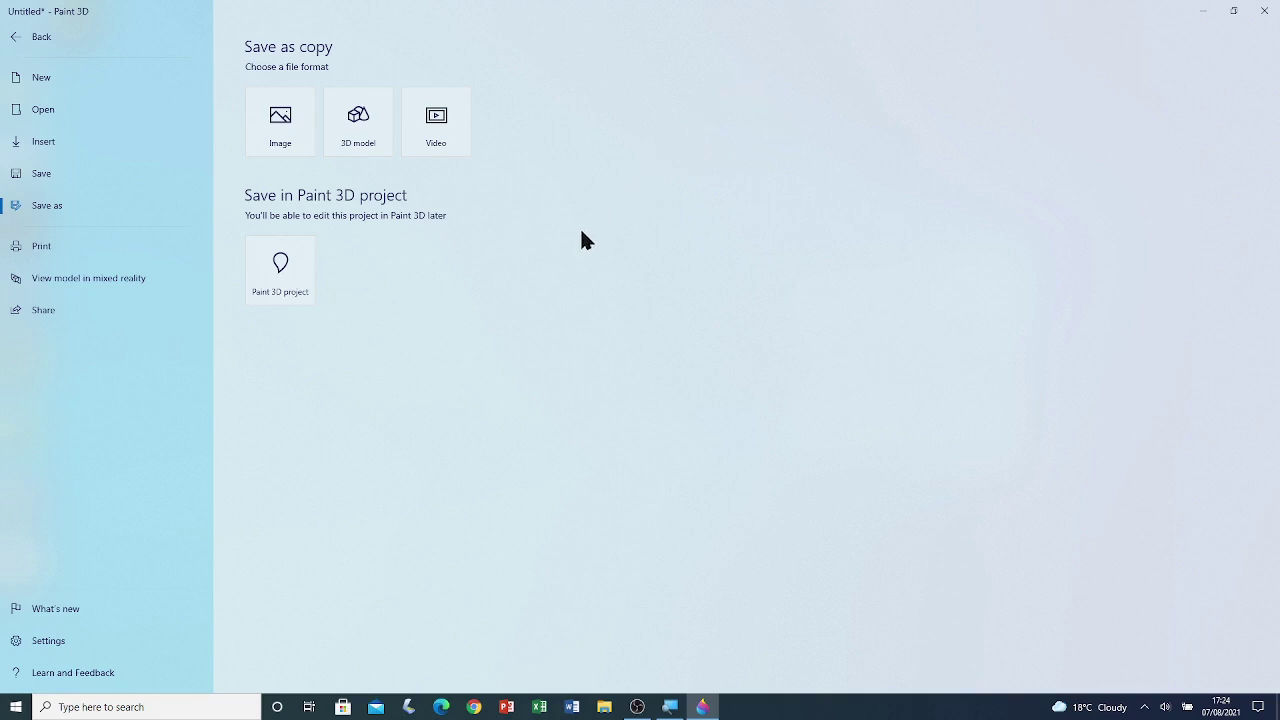
pyautogui.click(264, 250)
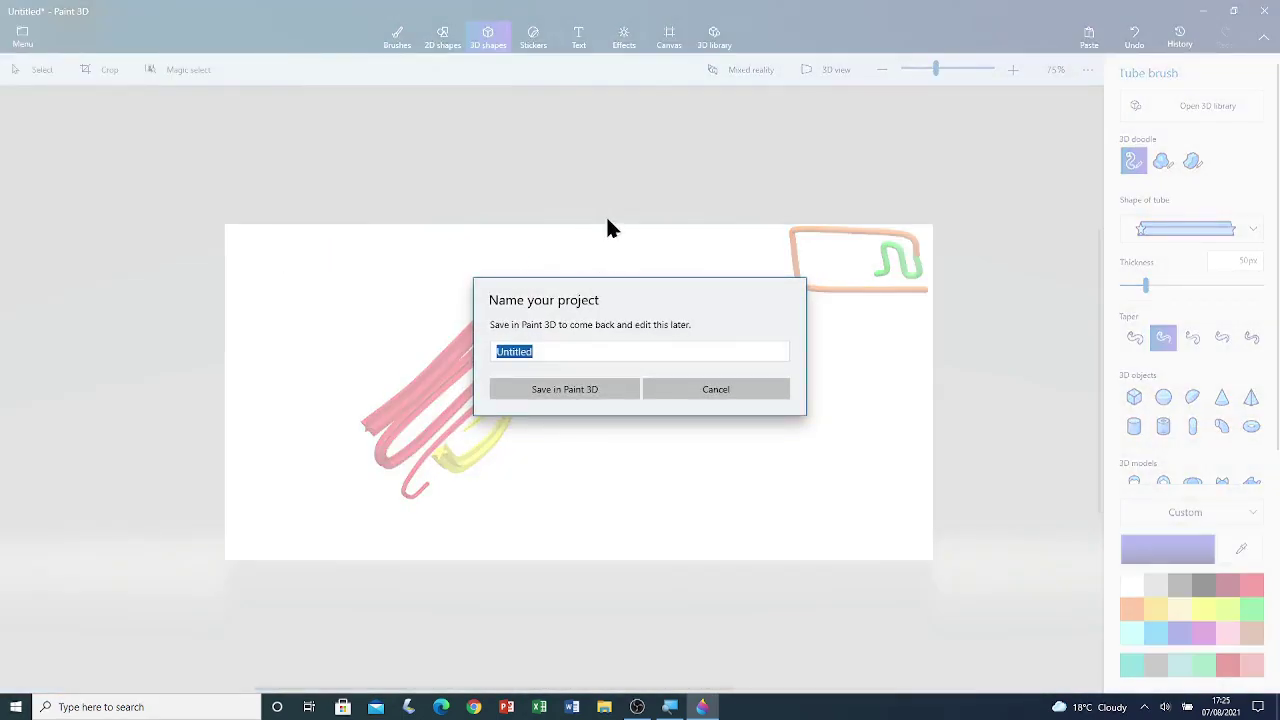
pyautogui.write('Tube Brush')
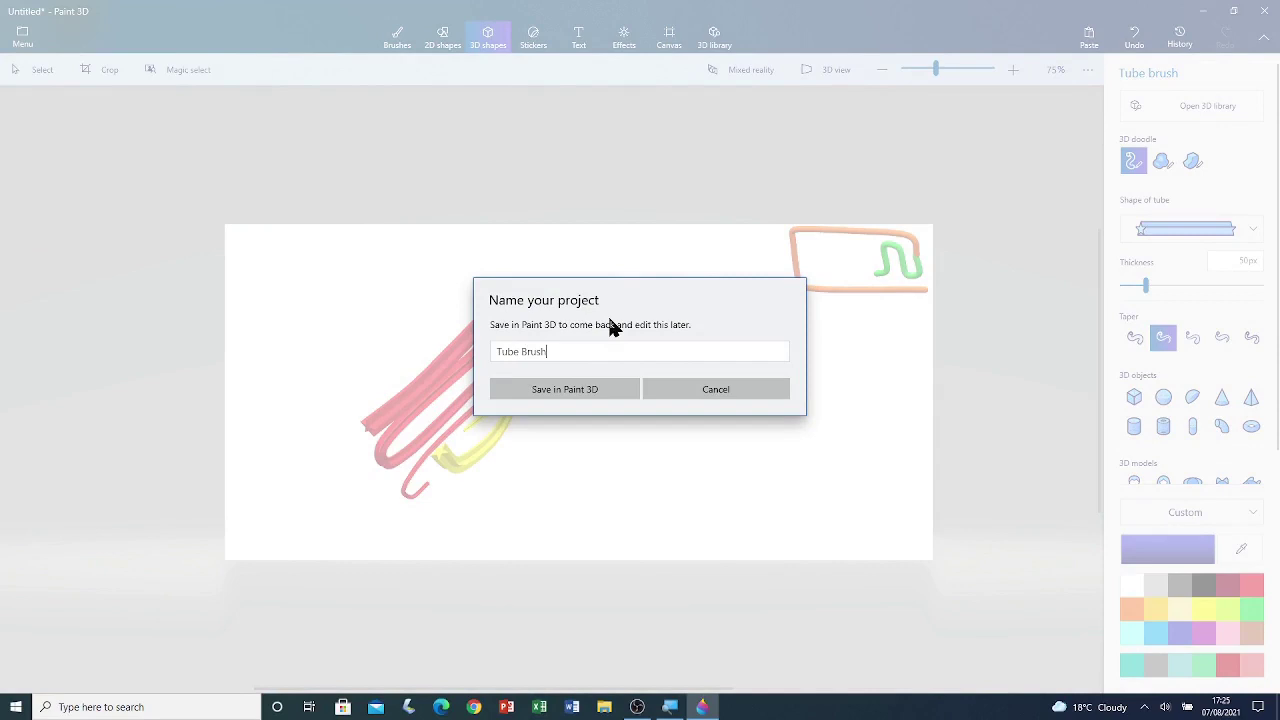
pyautogui.click(575, 392)
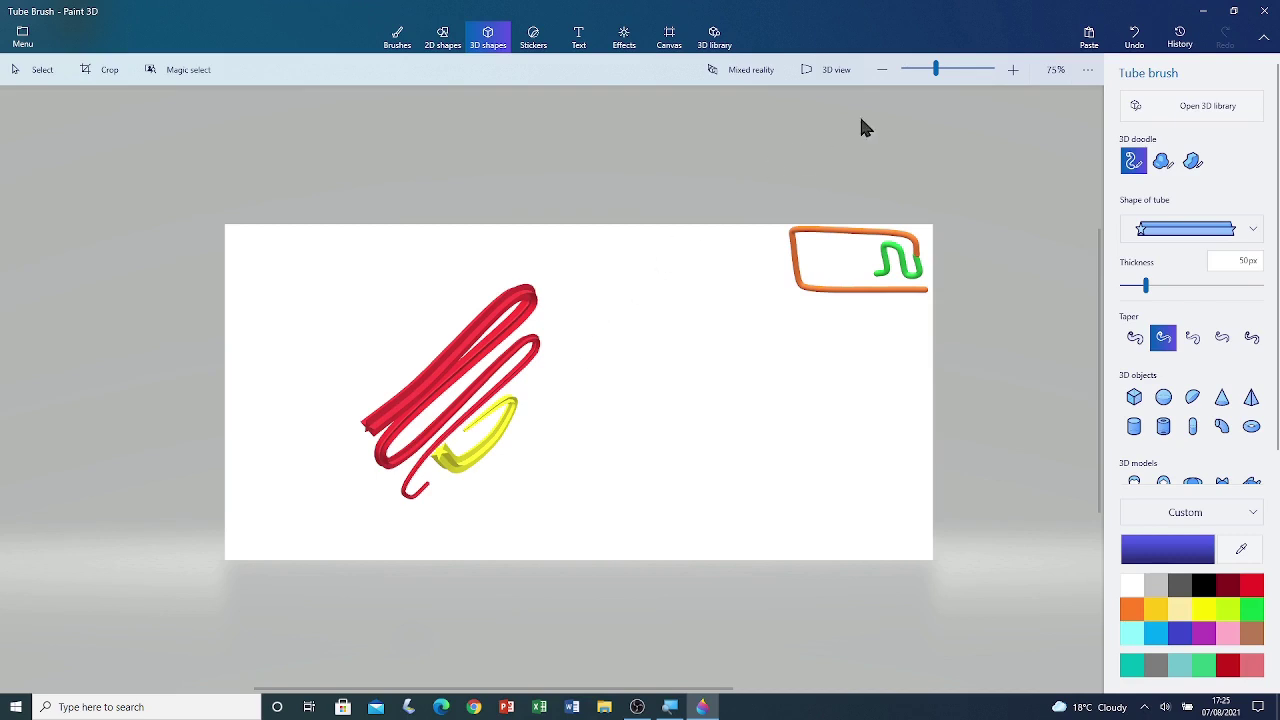
pyautogui.click(1266, 9)
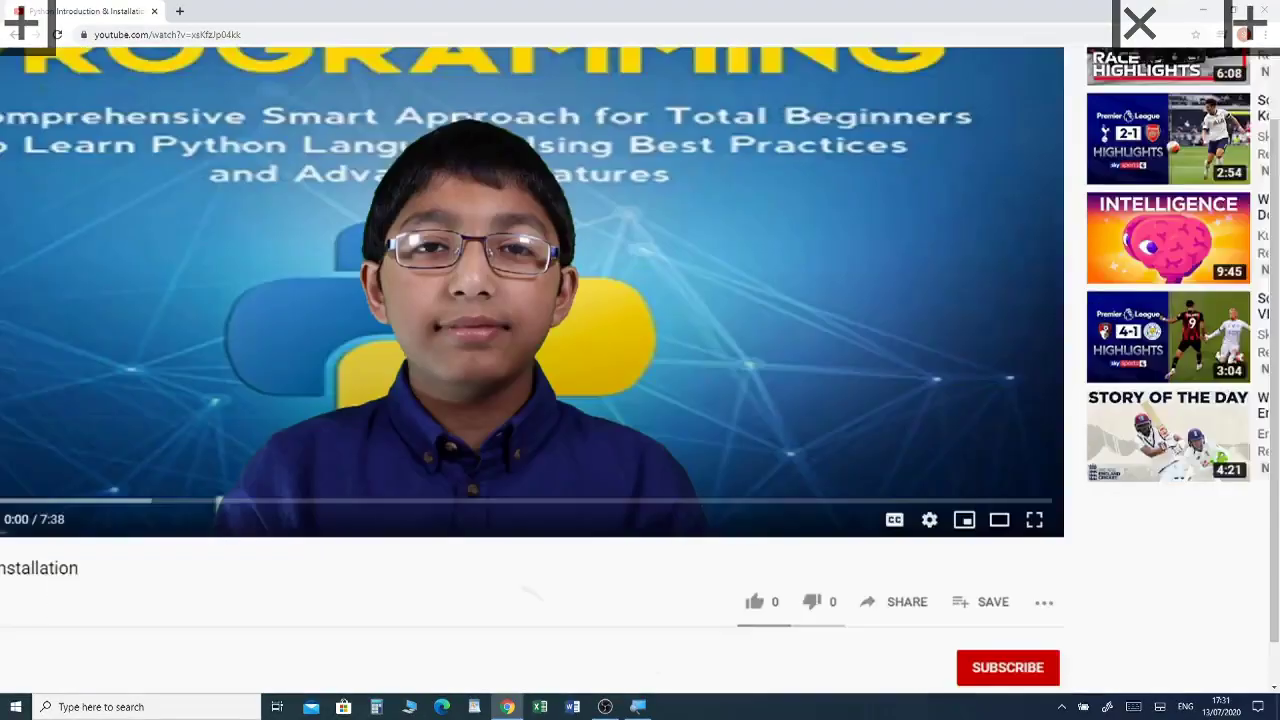
# On the Python Introduction & Installation video's YouTube page in Chrome, subscribe to the channel and like the video
pyautogui.keyDown('ctrl'); pyautogui.scroll(8, 753, 477); pyautogui.keyUp('ctrl')
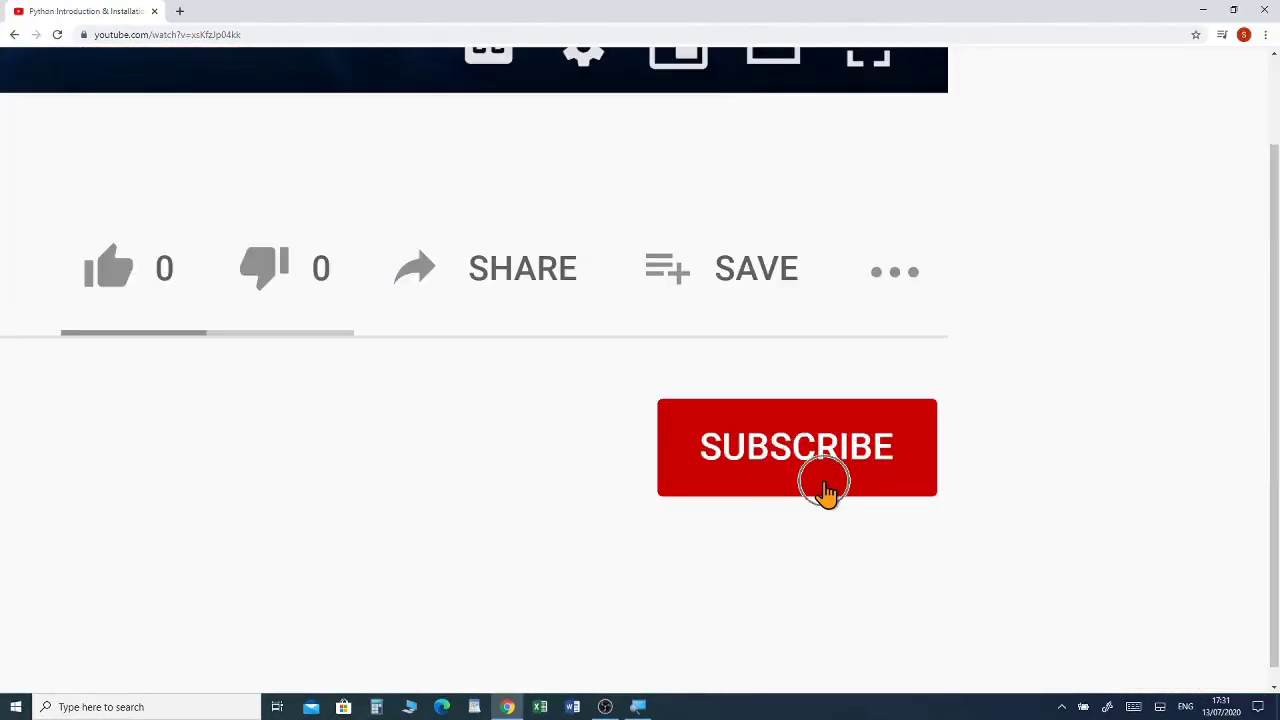
pyautogui.click(820, 489)
pyautogui.click(893, 452)
pyautogui.click(1017, 447)
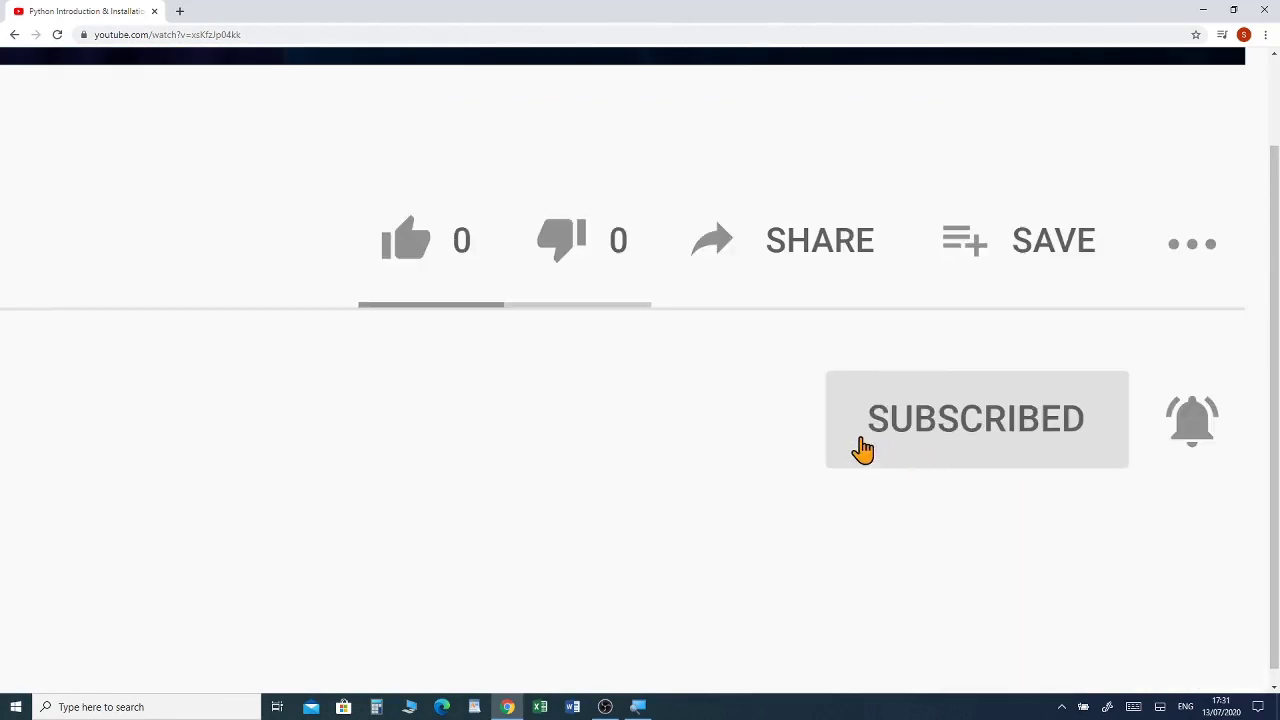
pyautogui.click(409, 243)
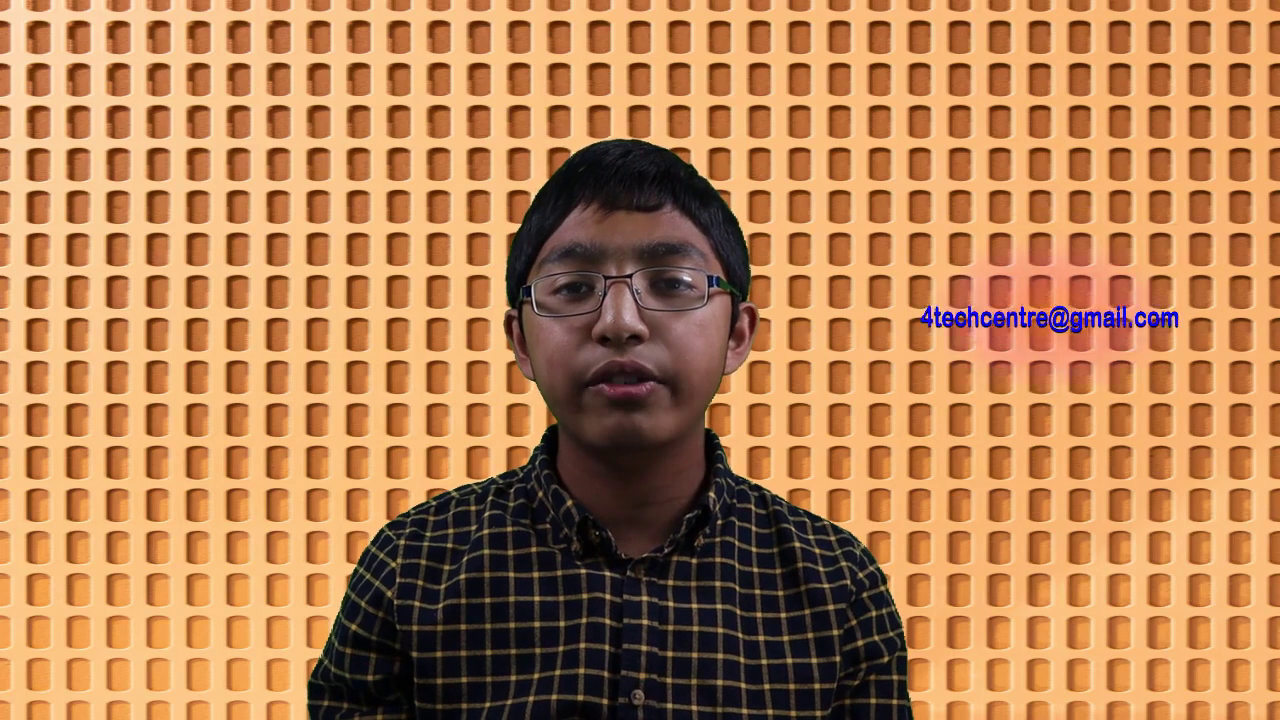